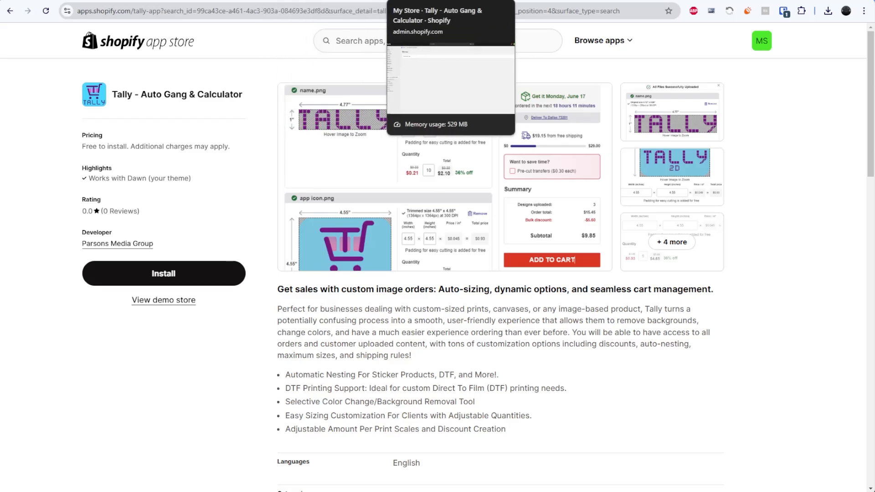
Step: Switch to the Shopify admin, open Tally's Setup Instructions and highlight the whole guide text
{"action": "left_click", "coordinate": [416, 1]}
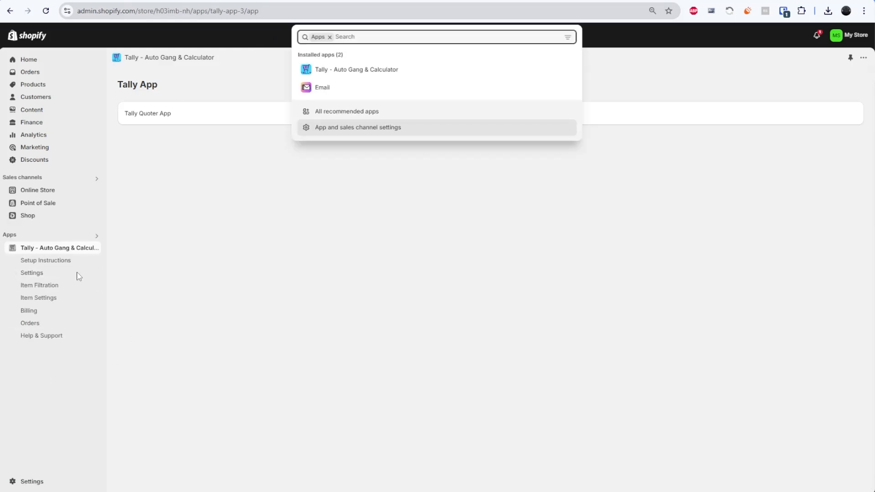
{"action": "left_click", "coordinate": [53, 267]}
{"action": "left_click", "coordinate": [49, 267]}
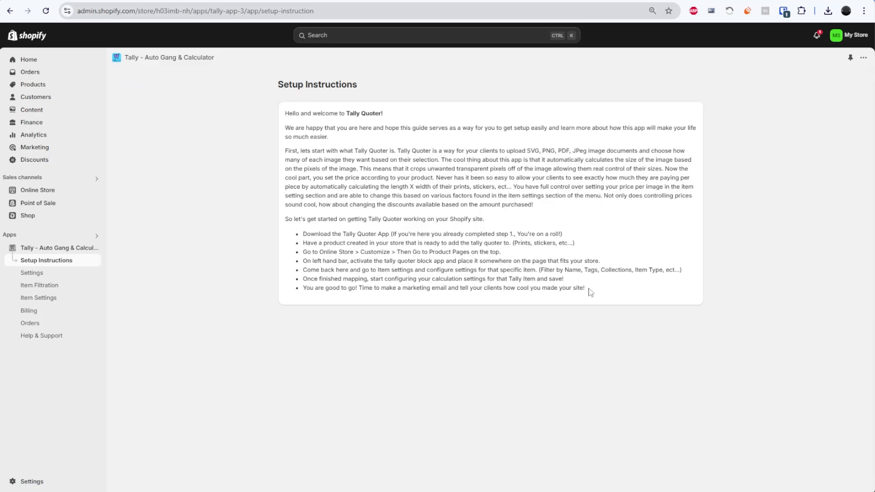
{"action": "left_click_drag", "start_coordinate": [588, 291], "coordinate": [284, 122]}
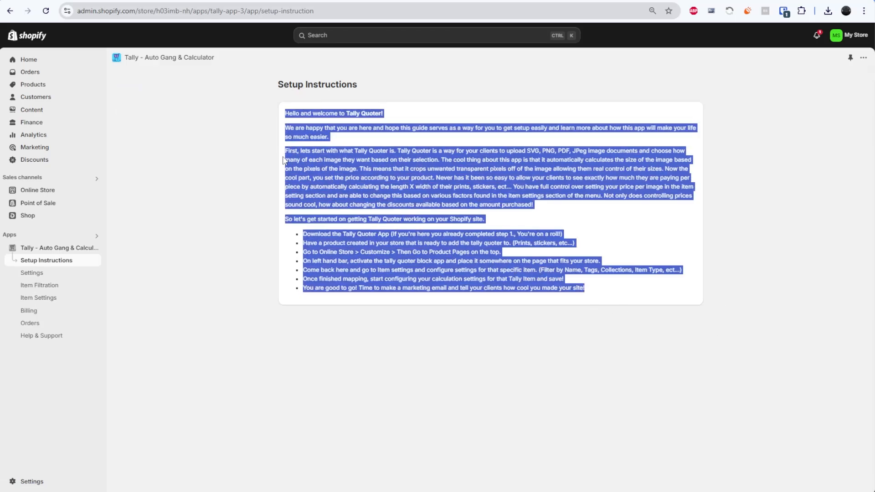
Step: In Tally's Settings, change the card background color to a slightly brighter light blue
{"action": "left_click", "coordinate": [32, 275]}
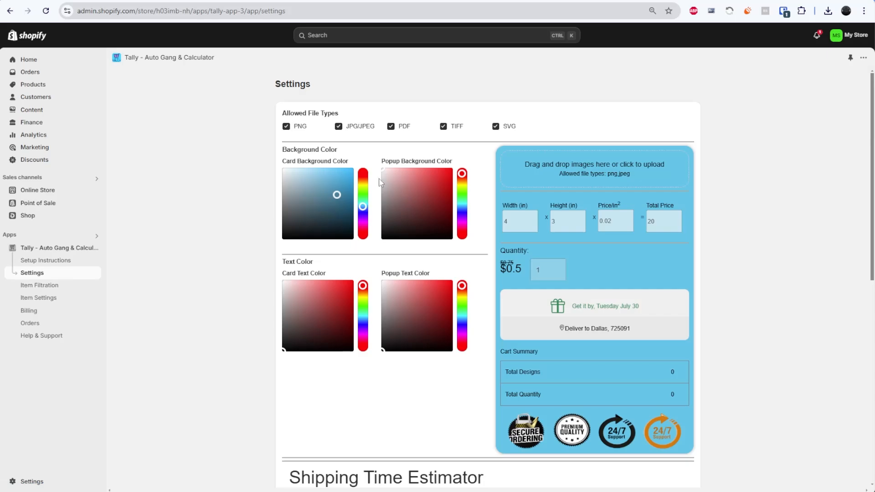
{"action": "left_click_drag", "start_coordinate": [313, 219], "coordinate": [315, 188]}
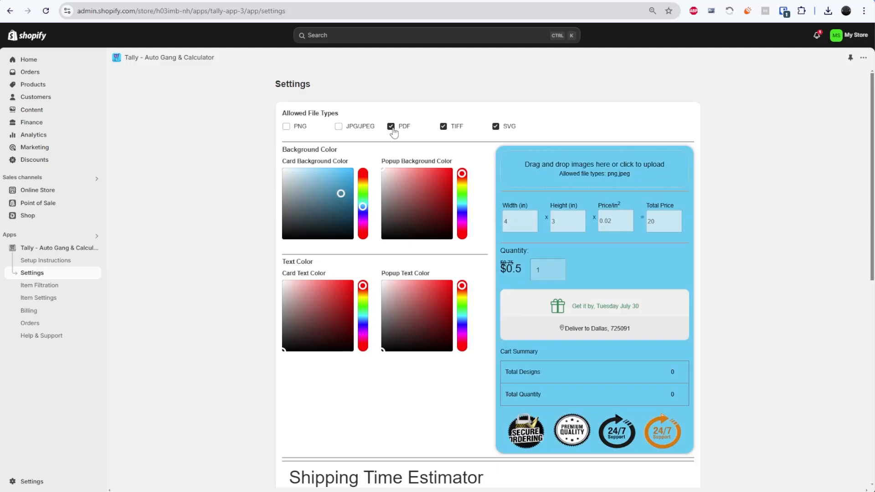
Step: Toggle the allowed file types off and enable PNG, JPG/JPEG, PDF, TIFF and SVG again
{"action": "left_click", "coordinate": [392, 128]}
{"action": "left_click", "coordinate": [445, 128]}
{"action": "left_click", "coordinate": [496, 127]}
{"action": "left_click", "coordinate": [444, 127]}
{"action": "left_click", "coordinate": [338, 127]}
{"action": "left_click", "coordinate": [287, 127]}
{"action": "left_click", "coordinate": [391, 127]}
{"action": "left_click", "coordinate": [497, 127]}
Step: In the Shipping Time Estimator, choose Los Angeles, CA as nearest large city and UPS Ground as free shipping option
{"action": "scroll", "coordinate": [455, 218], "scroll_direction": "down", "scroll_amount": 2}
{"action": "scroll", "coordinate": [444, 291], "scroll_direction": "down", "scroll_amount": 3}
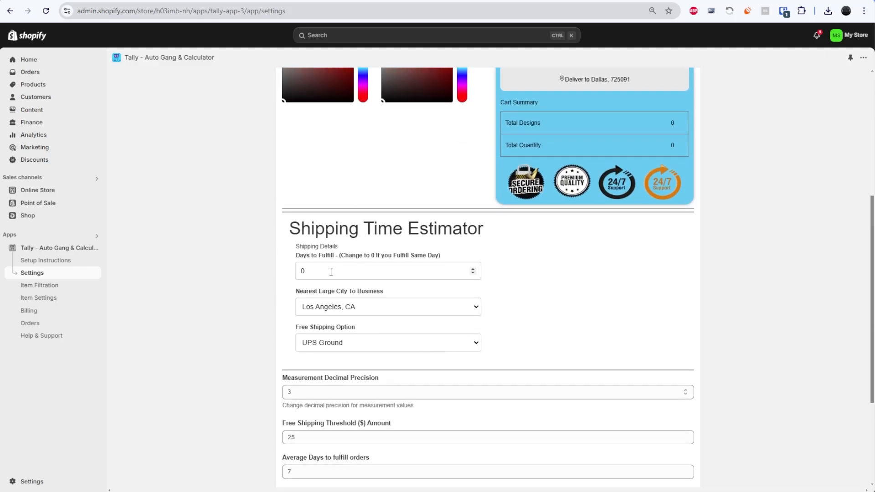
{"action": "double_click", "coordinate": [328, 271]}
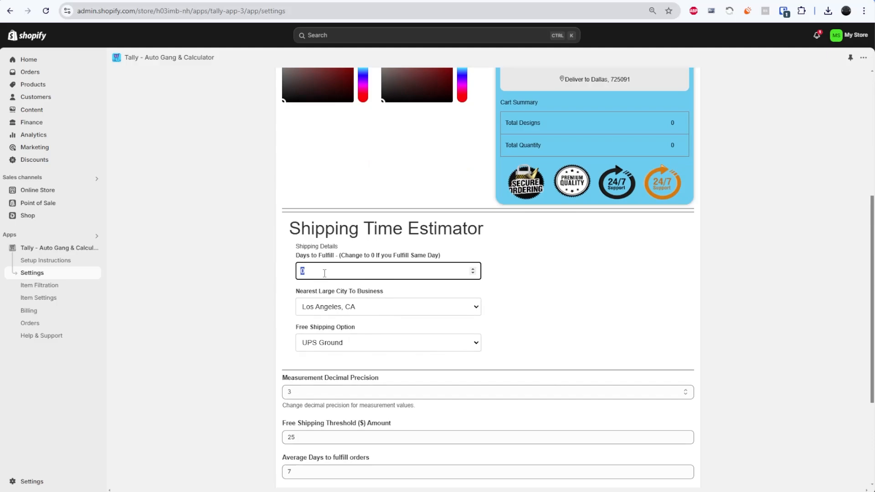
{"action": "double_click", "coordinate": [310, 273]}
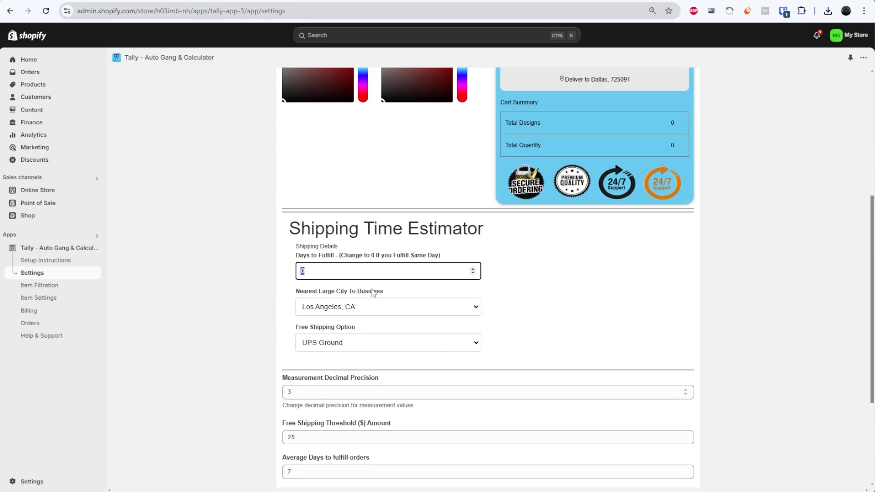
{"action": "left_click", "coordinate": [355, 310]}
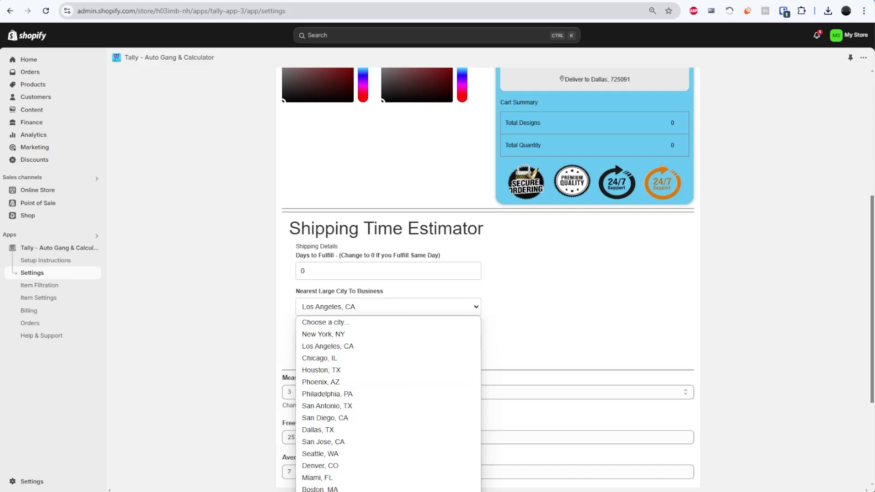
{"action": "left_click", "coordinate": [350, 350]}
{"action": "left_click", "coordinate": [355, 343]}
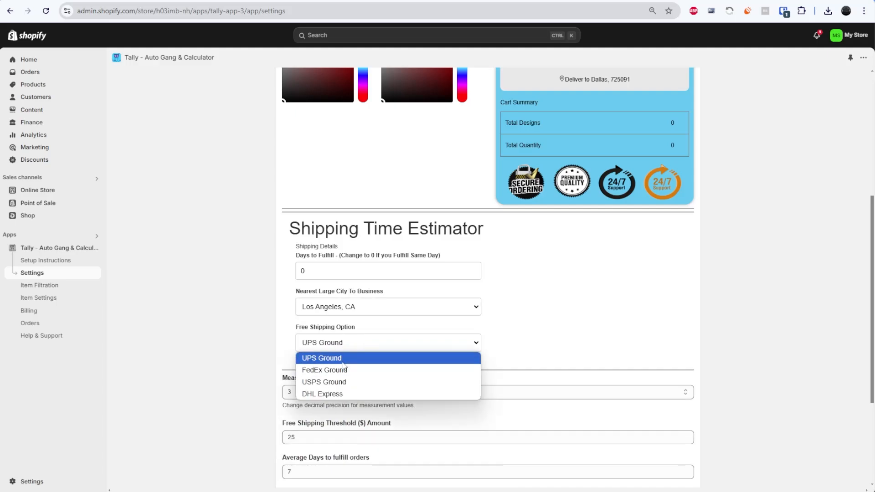
{"action": "left_click", "coordinate": [347, 355]}
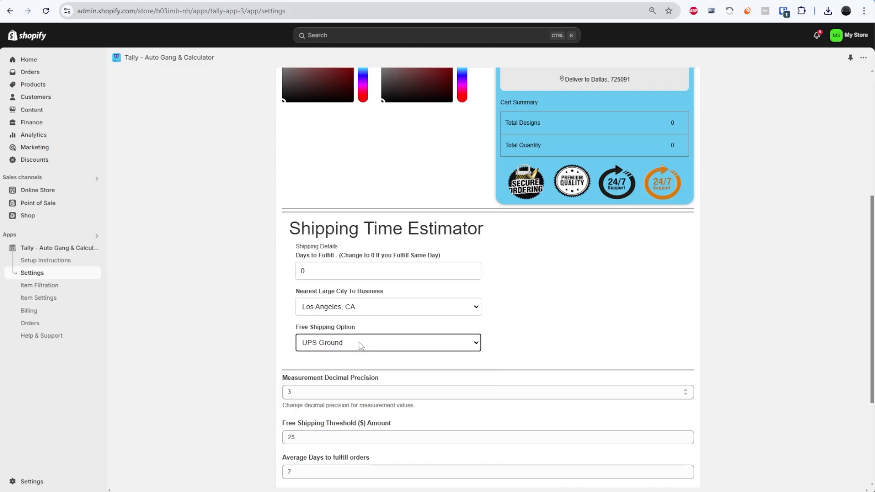
Step: Set the measurement decimal precision to 2 and the average days to fulfill orders to 0
{"action": "scroll", "coordinate": [367, 358], "scroll_direction": "down", "scroll_amount": 2}
{"action": "scroll", "coordinate": [371, 357], "scroll_direction": "down", "scroll_amount": 2}
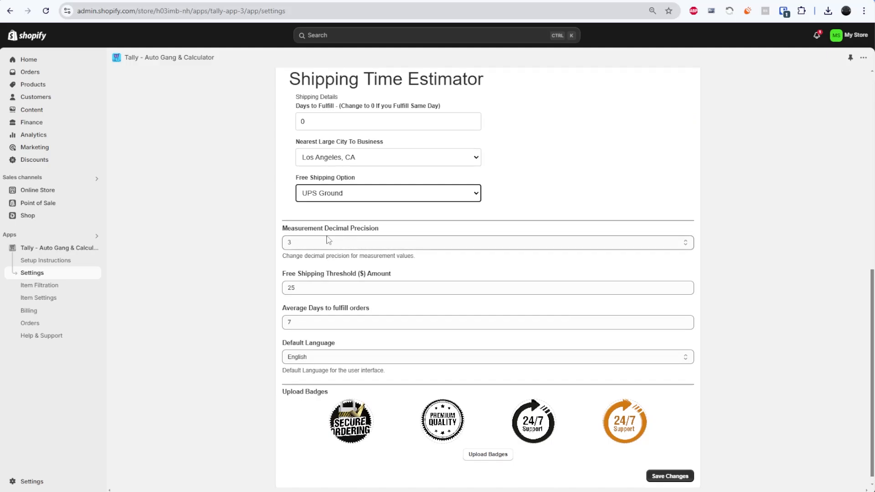
{"action": "left_click", "coordinate": [316, 243]}
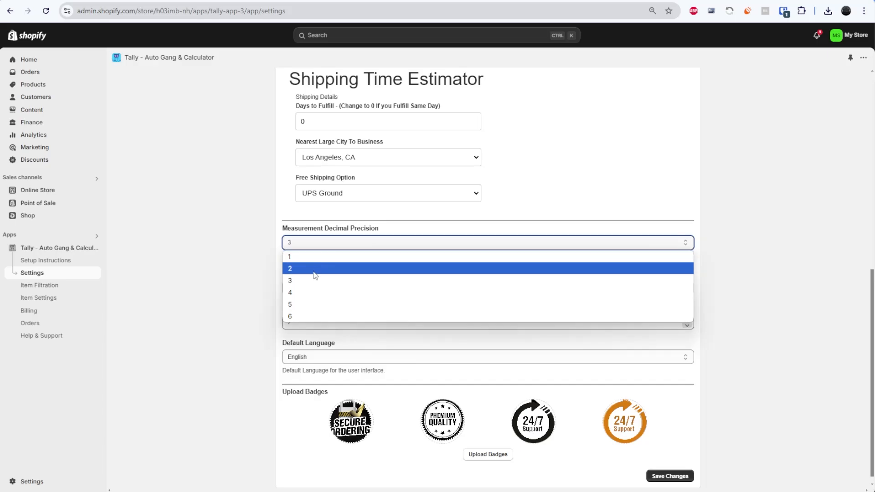
{"action": "left_click", "coordinate": [315, 270]}
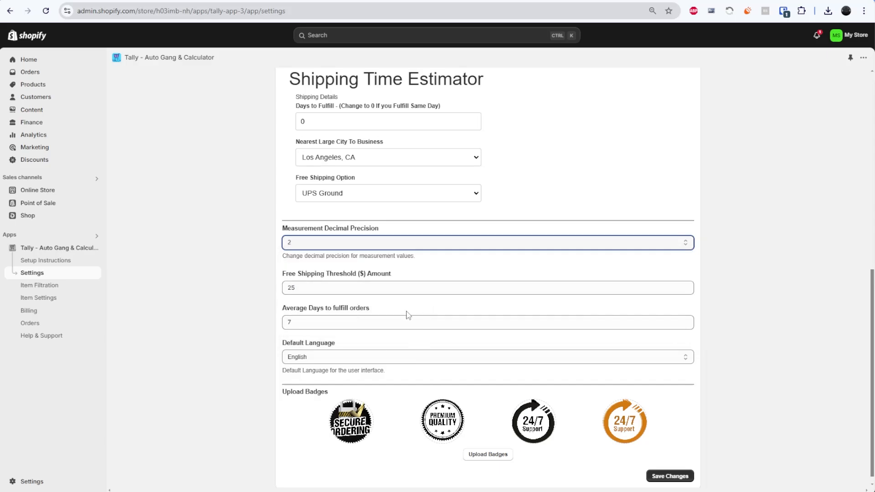
{"action": "left_click_drag", "start_coordinate": [284, 273], "coordinate": [400, 279]}
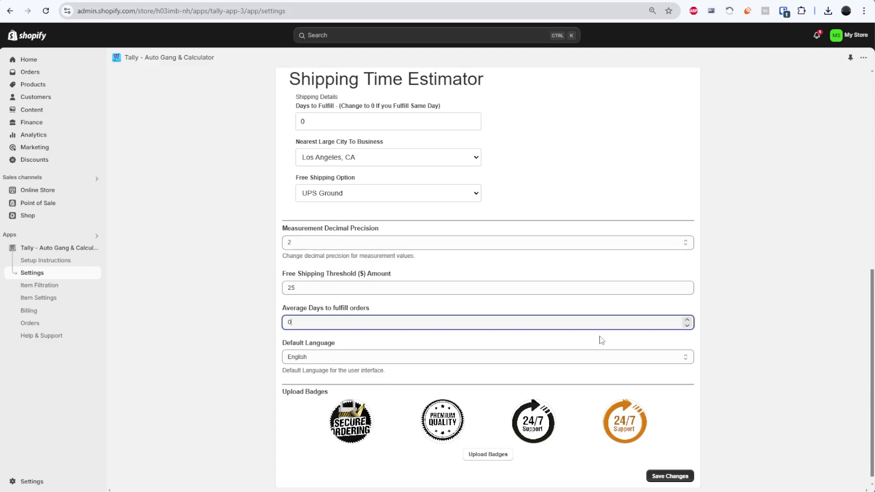
{"action": "left_click", "coordinate": [395, 349]}
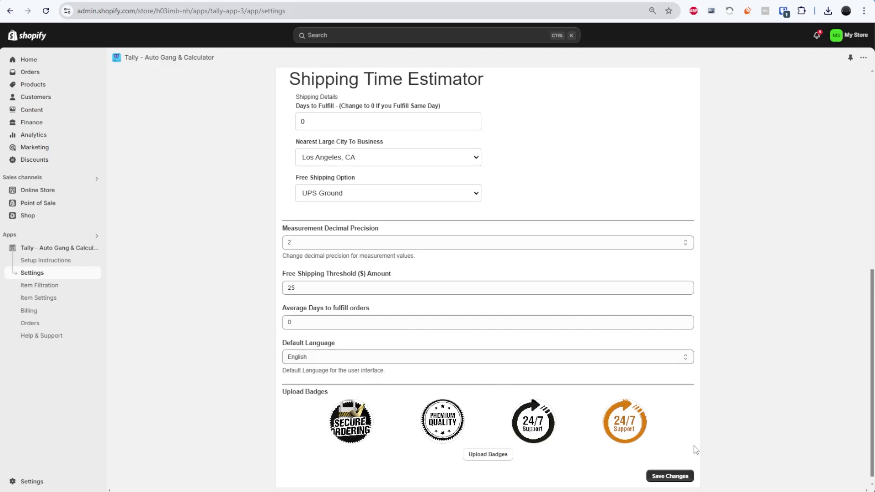
Step: Replace the orange 24/7 Support badge with the black 100% Satisfaction badge and save the settings
{"action": "scroll", "coordinate": [547, 465], "scroll_direction": "down", "scroll_amount": 1}
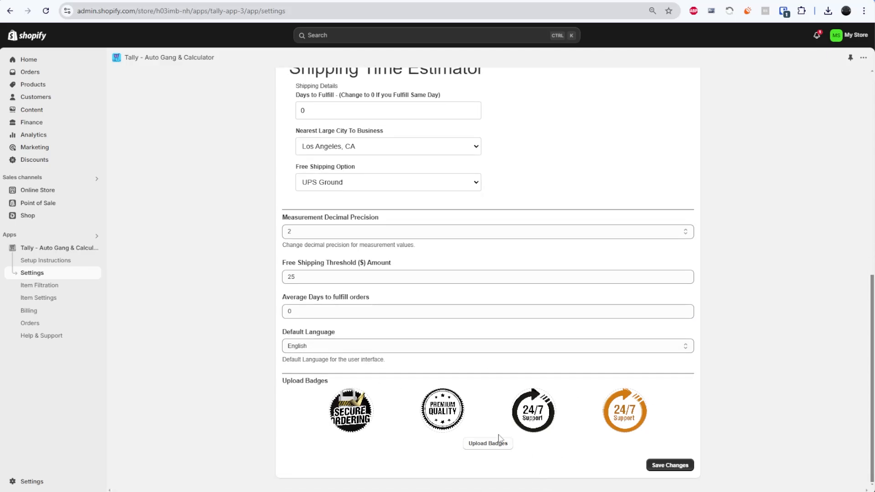
{"action": "scroll", "coordinate": [551, 348], "scroll_direction": "up", "scroll_amount": 9}
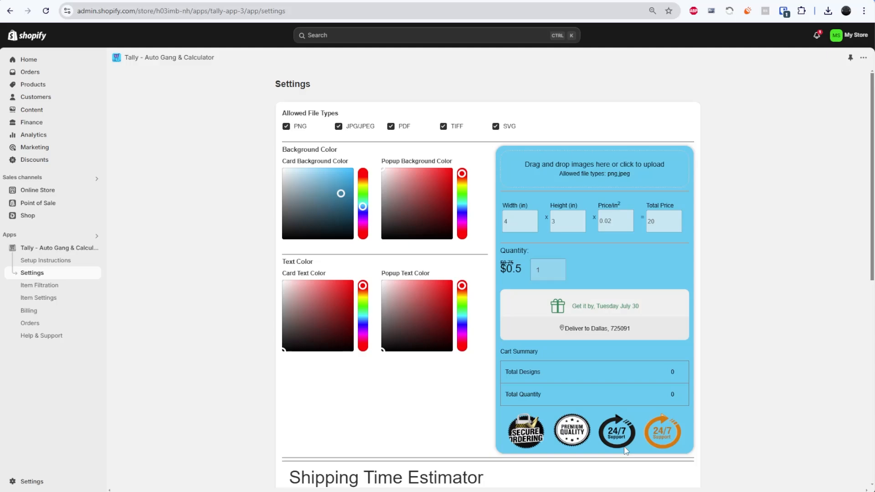
{"action": "scroll", "coordinate": [532, 420], "scroll_direction": "down", "scroll_amount": 9}
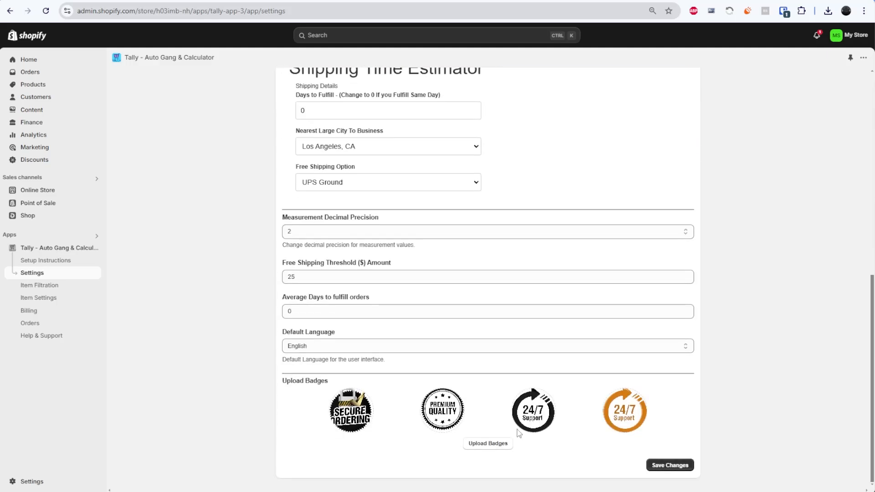
{"action": "scroll", "coordinate": [498, 463], "scroll_direction": "up", "scroll_amount": 1}
{"action": "scroll", "coordinate": [478, 443], "scroll_direction": "down", "scroll_amount": 1}
{"action": "scroll", "coordinate": [579, 455], "scroll_direction": "down", "scroll_amount": 4}
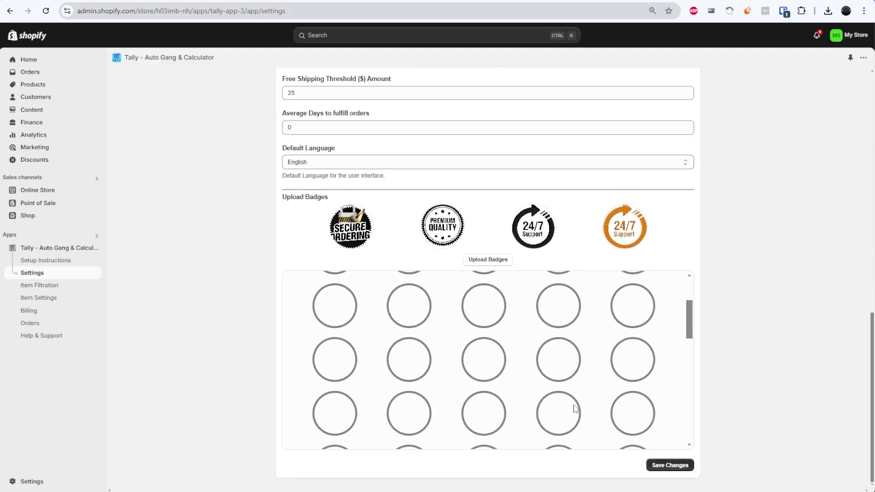
{"action": "scroll", "coordinate": [574, 369], "scroll_direction": "up", "scroll_amount": 3}
{"action": "scroll", "coordinate": [563, 361], "scroll_direction": "down", "scroll_amount": 10}
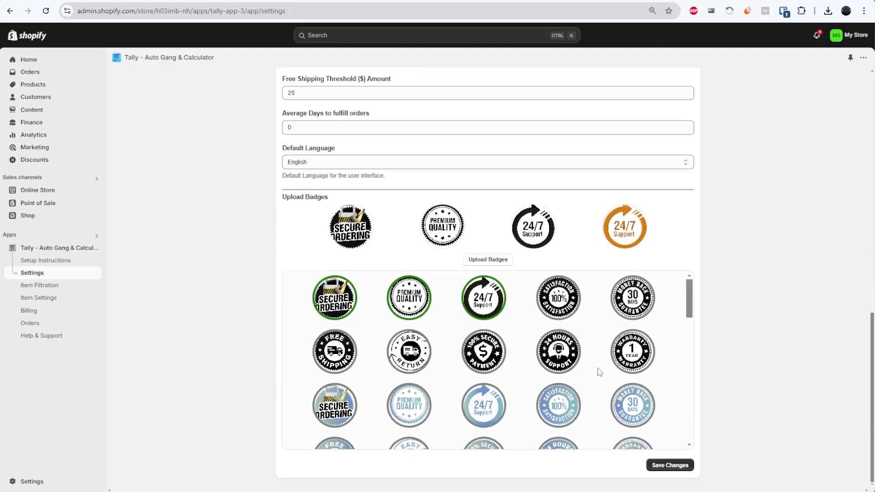
{"action": "scroll", "coordinate": [597, 363], "scroll_direction": "up", "scroll_amount": 2}
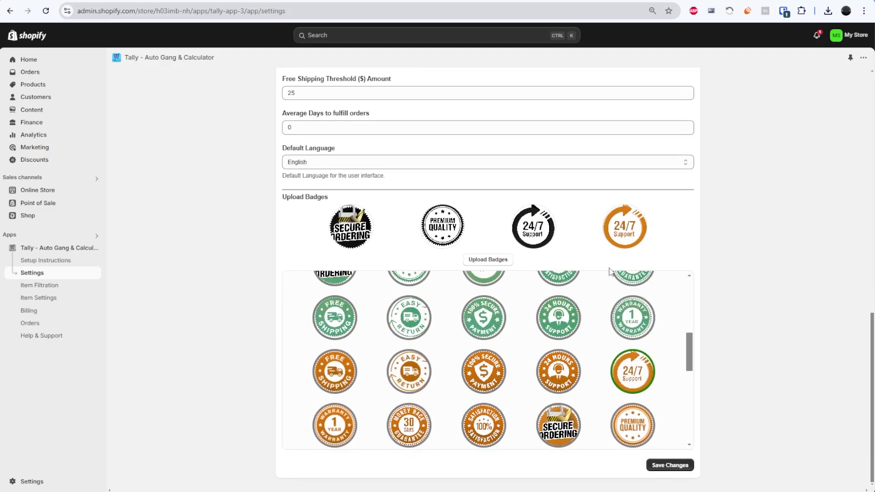
{"action": "left_click", "coordinate": [624, 367]}
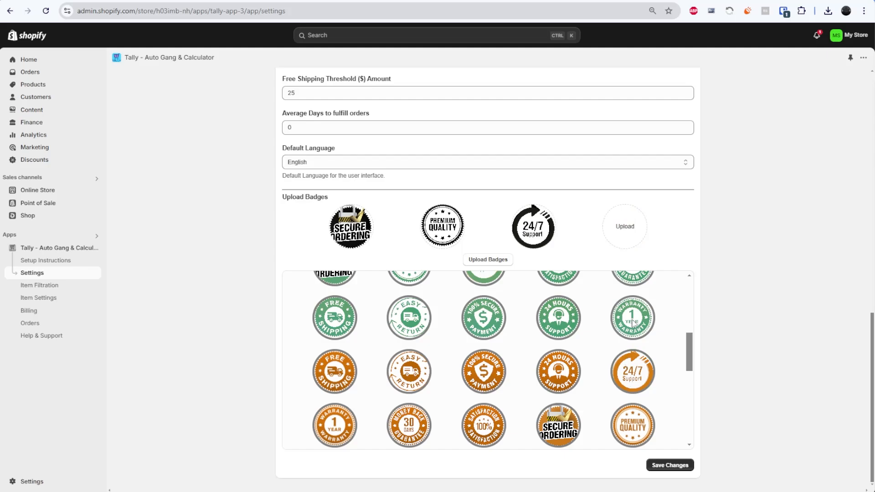
{"action": "scroll", "coordinate": [630, 346], "scroll_direction": "up", "scroll_amount": 5}
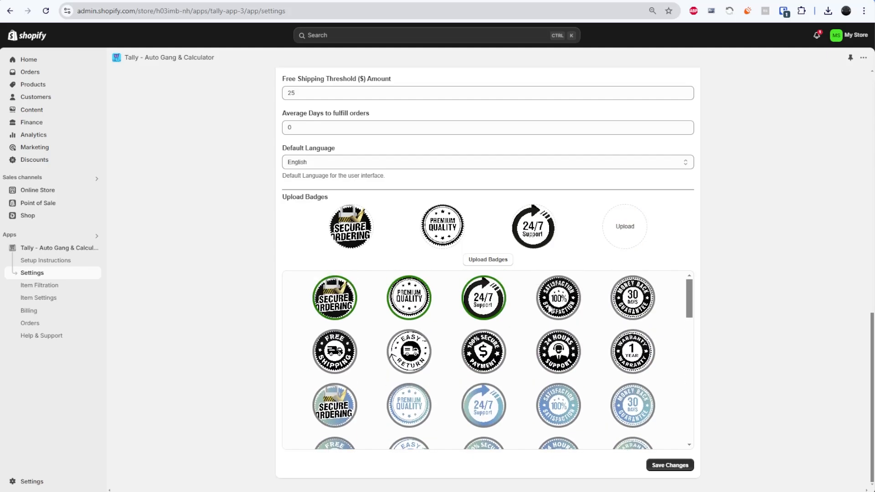
{"action": "left_click", "coordinate": [559, 303]}
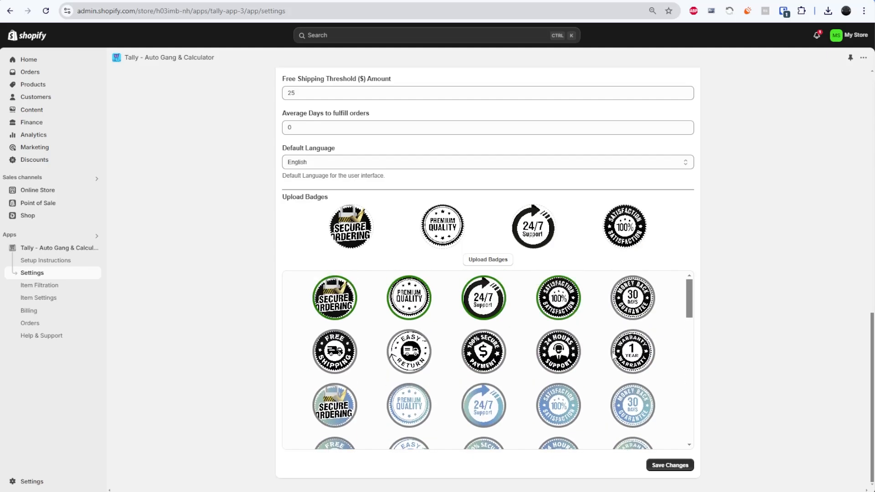
{"action": "left_click", "coordinate": [668, 465]}
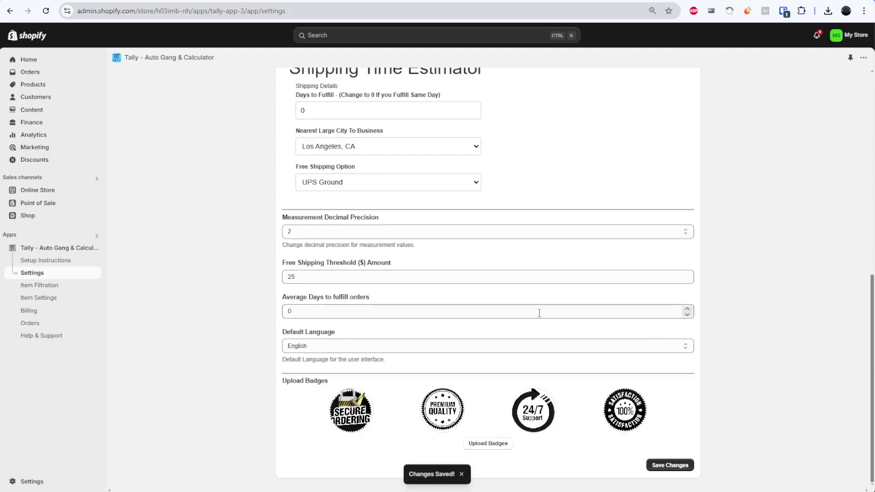
{"action": "scroll", "coordinate": [540, 309], "scroll_direction": "up", "scroll_amount": 10}
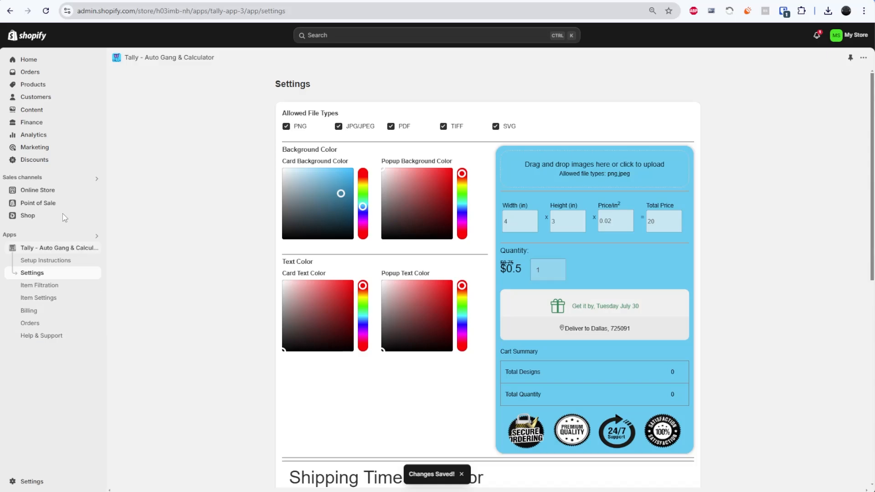
Step: In Item Filtration, show Tally only on Tally Poster Product, Tally DTF Print Product and Tally Sublimation Product, and save the filter
{"action": "left_click", "coordinate": [54, 291]}
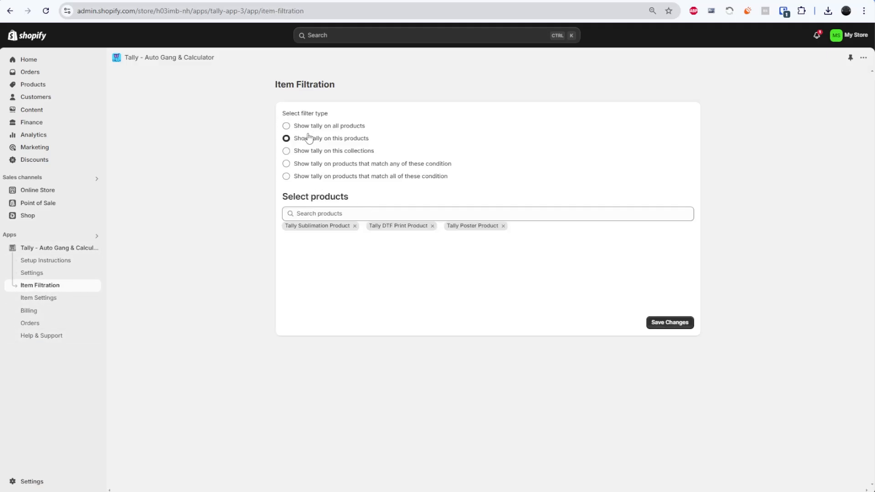
{"action": "left_click", "coordinate": [286, 126]}
{"action": "left_click", "coordinate": [286, 138]}
{"action": "left_click", "coordinate": [344, 214]}
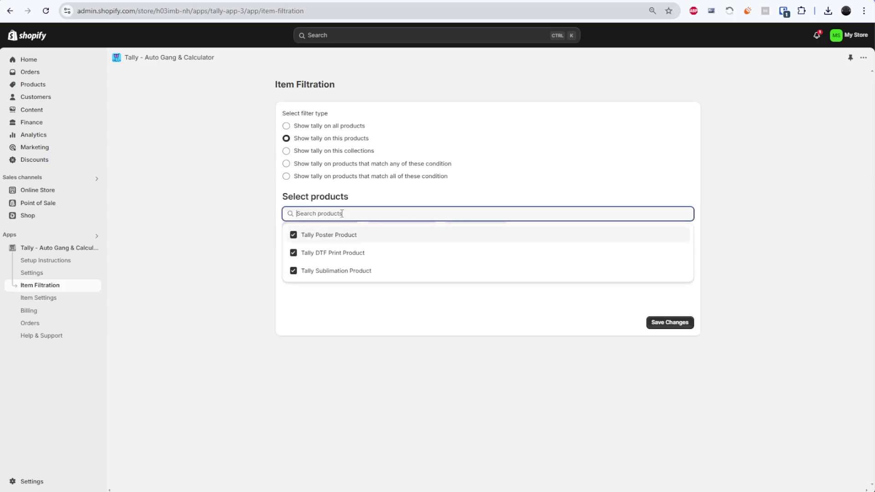
{"action": "left_click", "coordinate": [294, 236]}
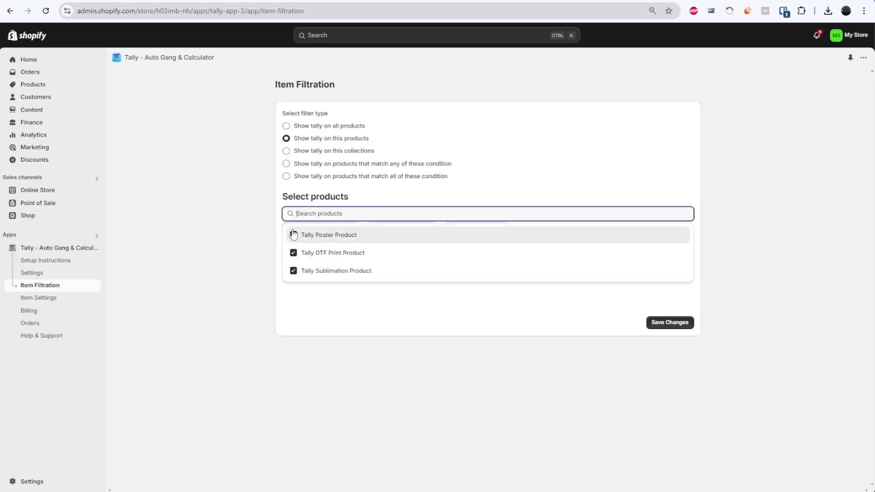
{"action": "left_click", "coordinate": [294, 236]}
{"action": "left_click", "coordinate": [293, 253]}
{"action": "left_click", "coordinate": [293, 265]}
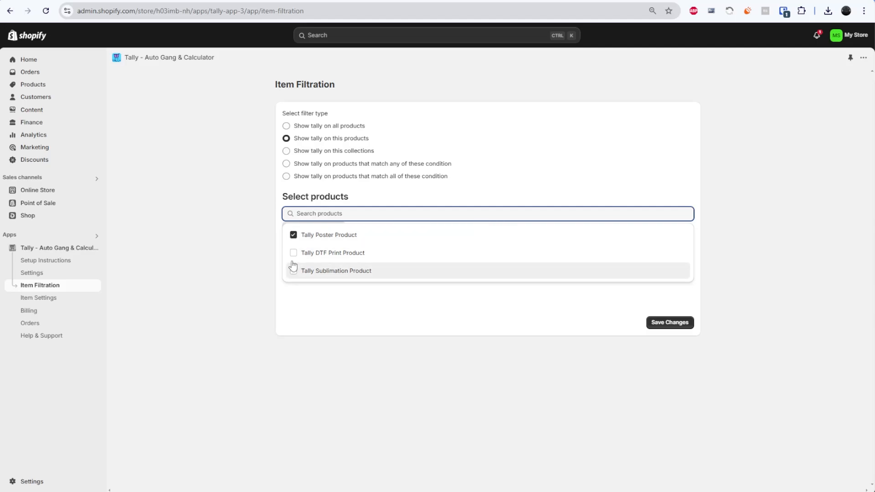
{"action": "left_click", "coordinate": [292, 258]}
{"action": "left_click", "coordinate": [293, 271]}
{"action": "left_click", "coordinate": [678, 323]}
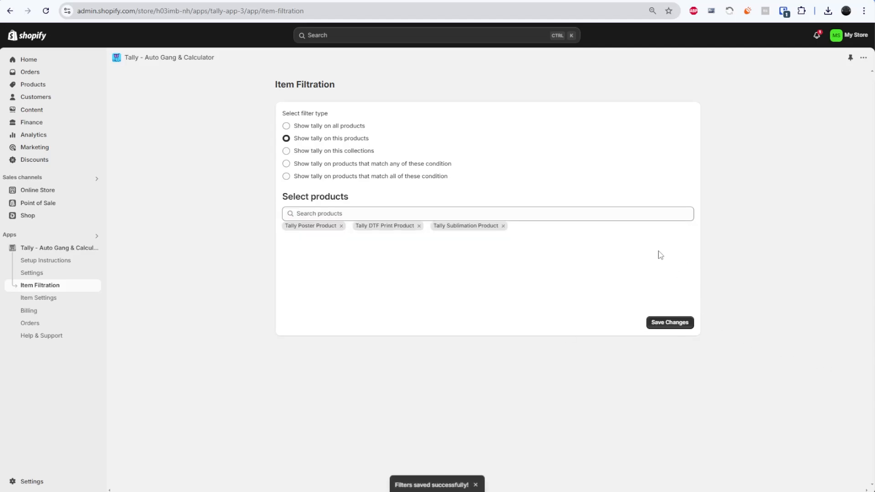
Step: Open Item Settings and load the configuration of Tally Poster Product
{"action": "left_click", "coordinate": [49, 298]}
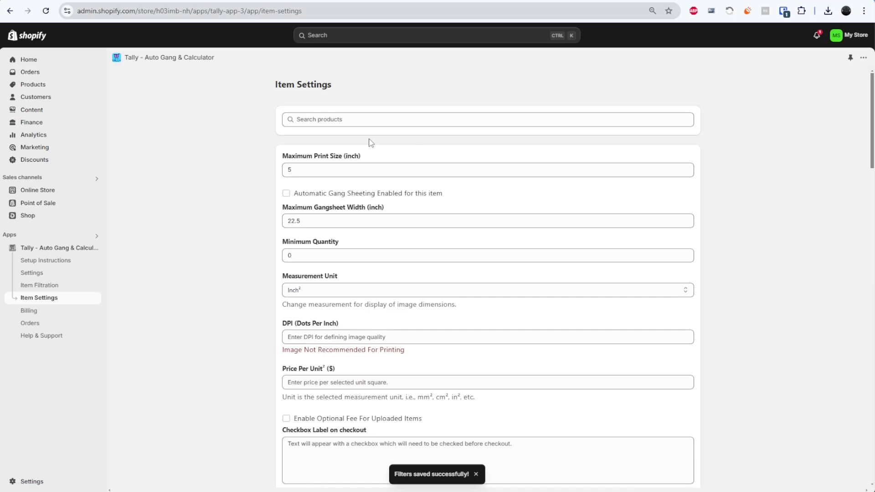
{"action": "left_click", "coordinate": [335, 125]}
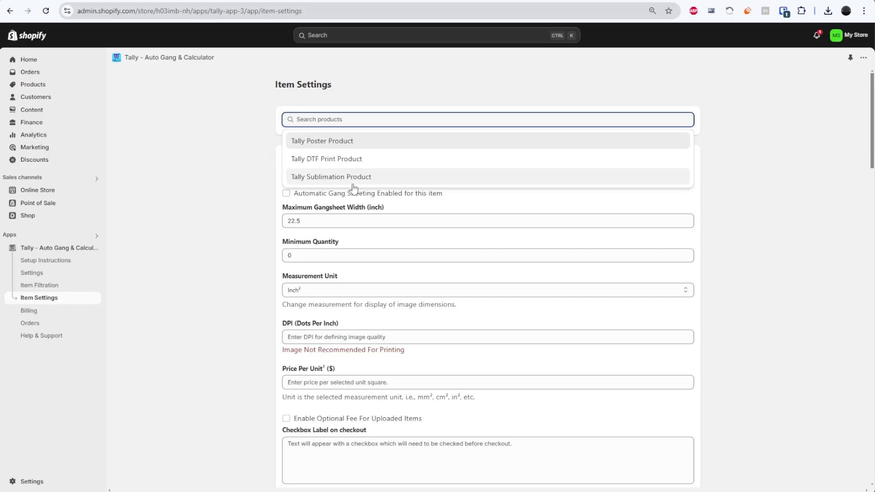
{"action": "left_click", "coordinate": [342, 142]}
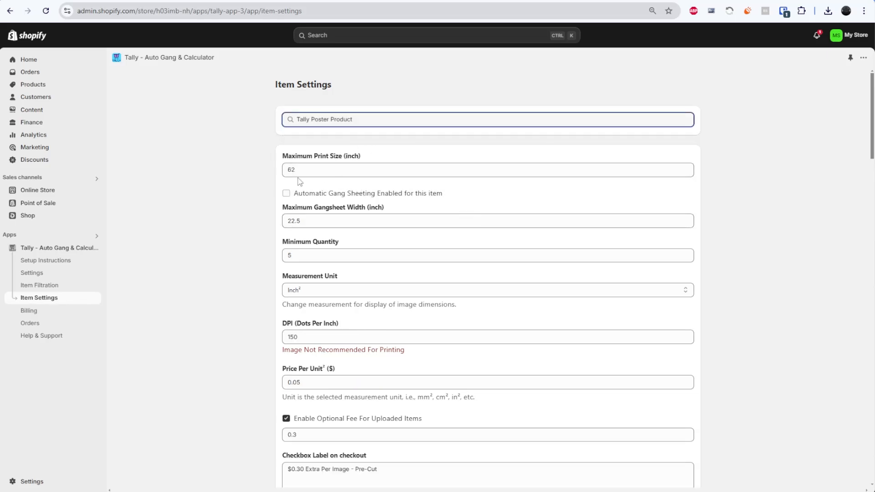
Step: Switch the item settings from the poster product to Tally DTF Print Product
{"action": "double_click", "coordinate": [310, 169]}
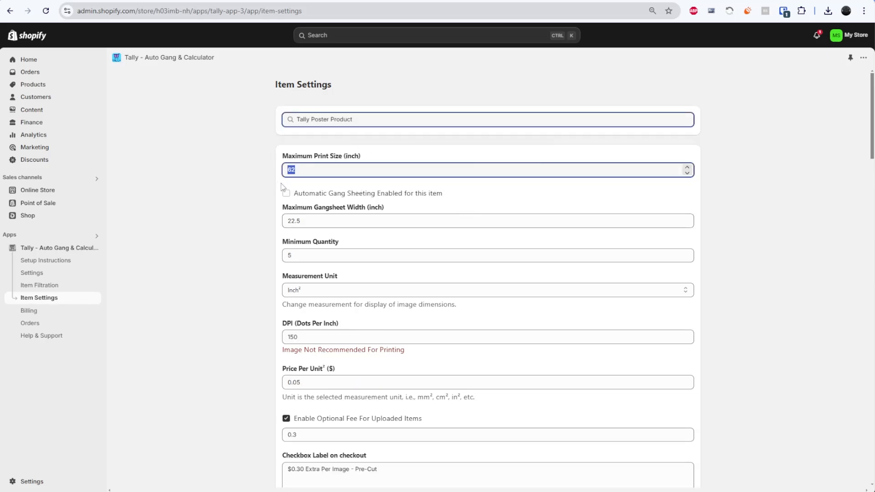
{"action": "double_click", "coordinate": [327, 170]}
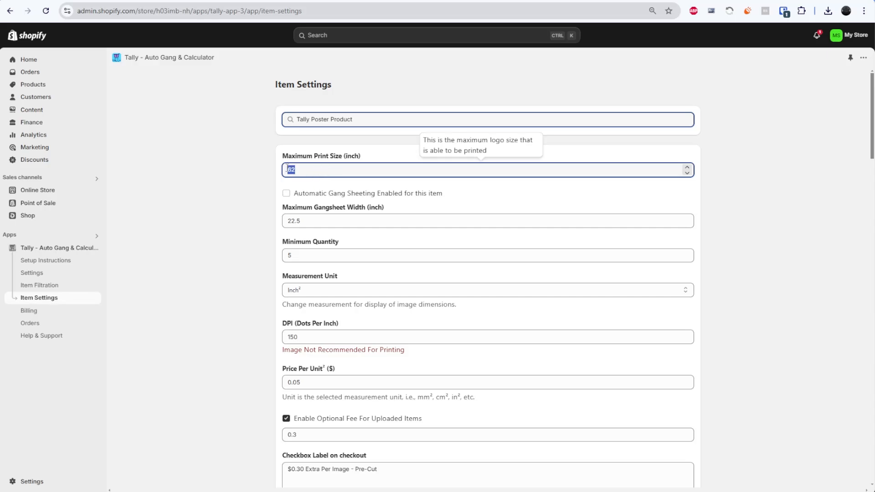
{"action": "left_click", "coordinate": [364, 121]}
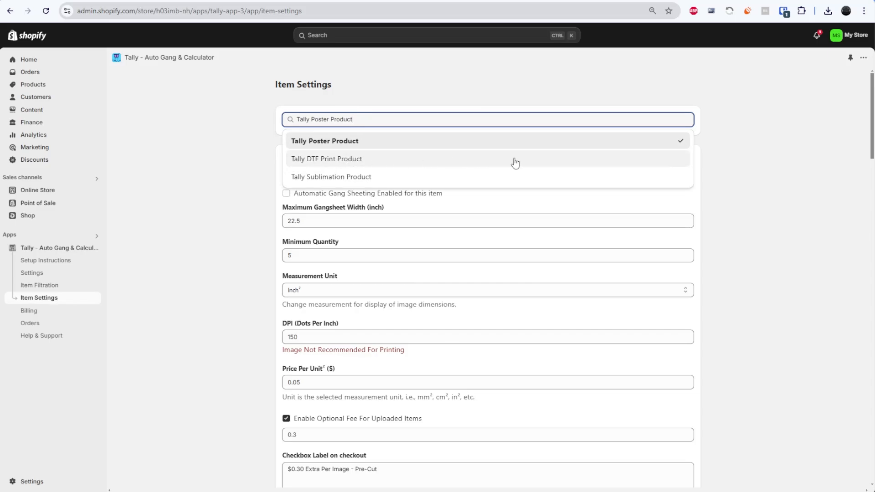
{"action": "left_click", "coordinate": [478, 164]}
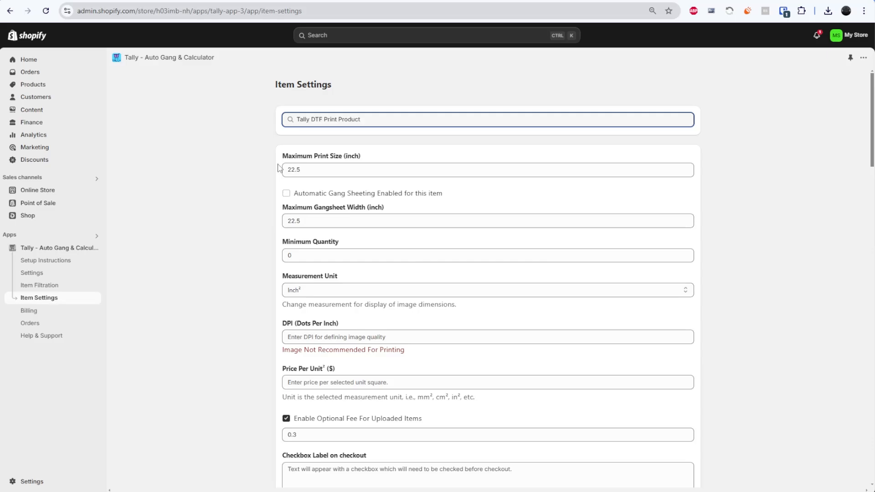
Step: Enable automatic gang sheeting for this item and review its gangsheet width, minimum quantity and measurement unit
{"action": "left_click", "coordinate": [286, 193]}
{"action": "double_click", "coordinate": [335, 224]}
{"action": "left_click", "coordinate": [323, 219]}
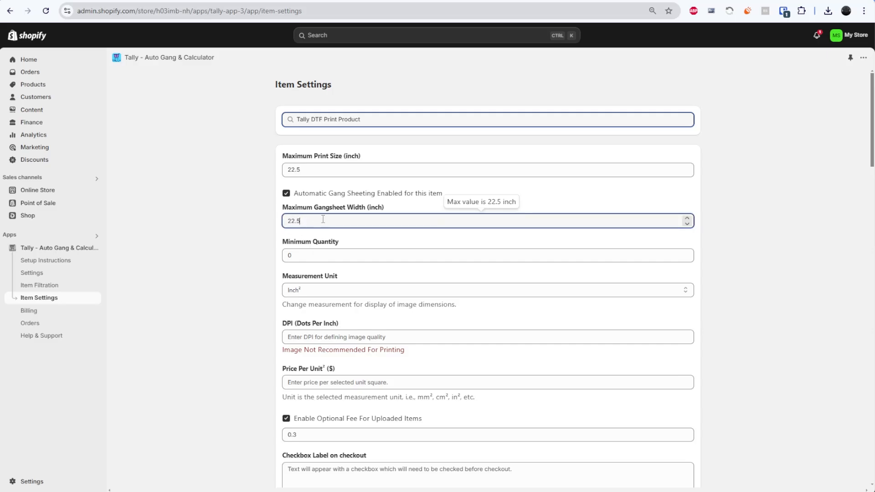
{"action": "left_click", "coordinate": [291, 254]}
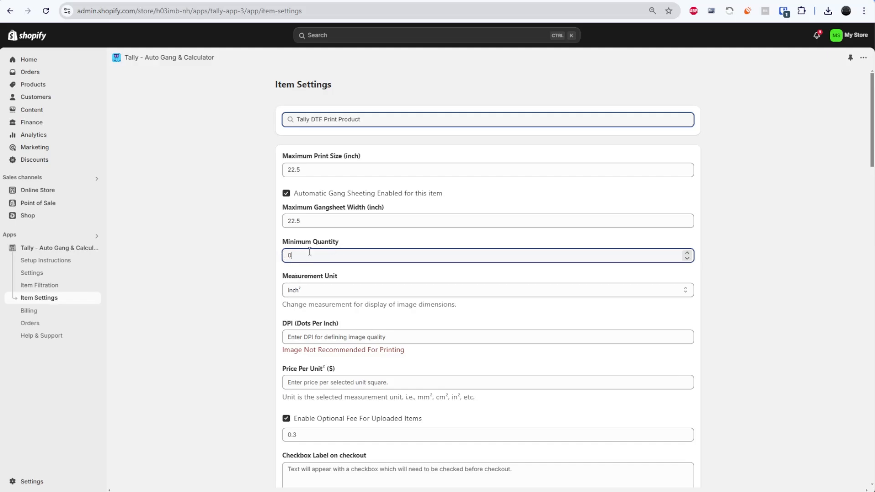
{"action": "left_click", "coordinate": [316, 293]}
{"action": "left_click", "coordinate": [313, 328]}
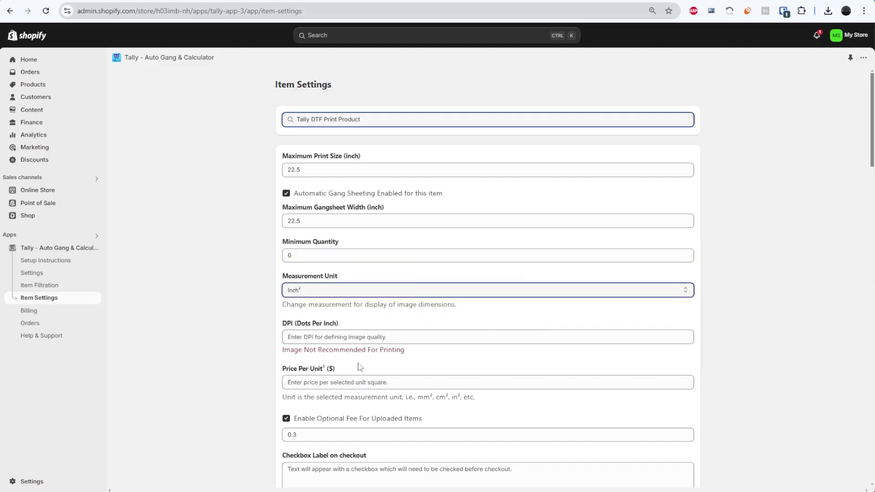
Step: Set the item's DPI to 150 and its price per square unit to $.0457
{"action": "left_click", "coordinate": [341, 336]}
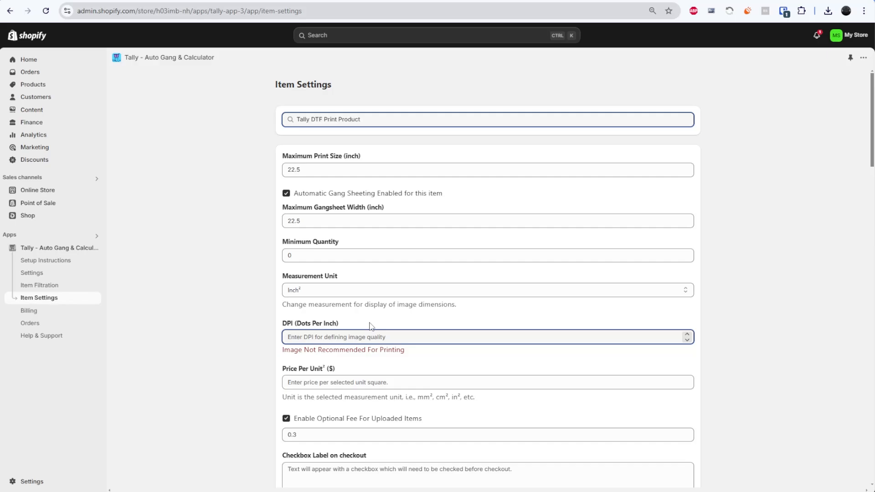
{"action": "type", "text": "150"}
{"action": "scroll", "coordinate": [448, 383], "scroll_direction": "down", "scroll_amount": 6}
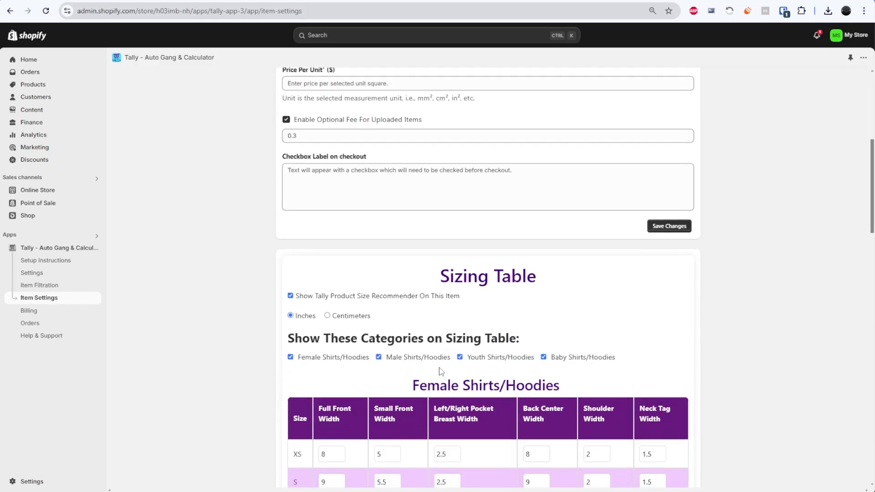
{"action": "scroll", "coordinate": [372, 275], "scroll_direction": "up", "scroll_amount": 3}
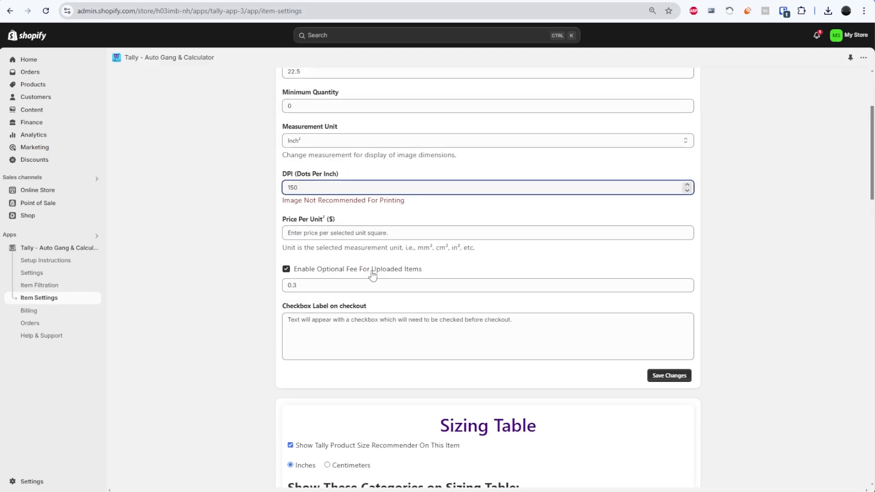
{"action": "left_click", "coordinate": [338, 235]}
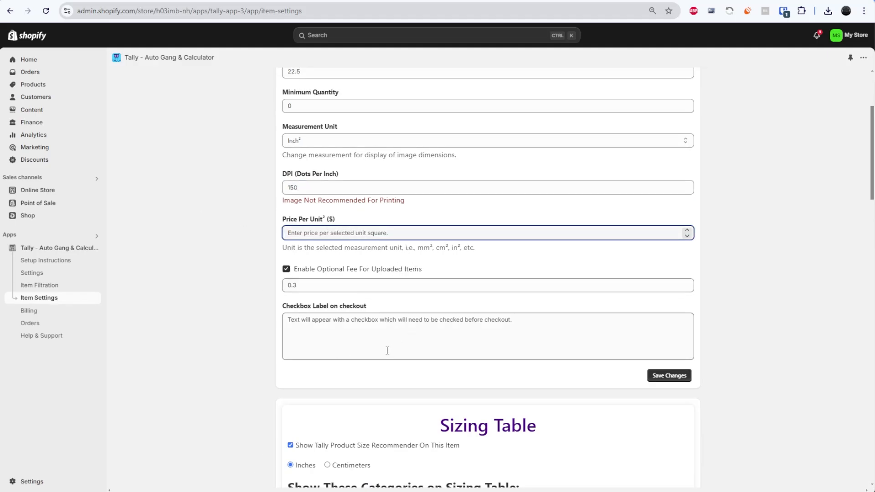
{"action": "scroll", "coordinate": [396, 353], "scroll_direction": "up", "scroll_amount": 3}
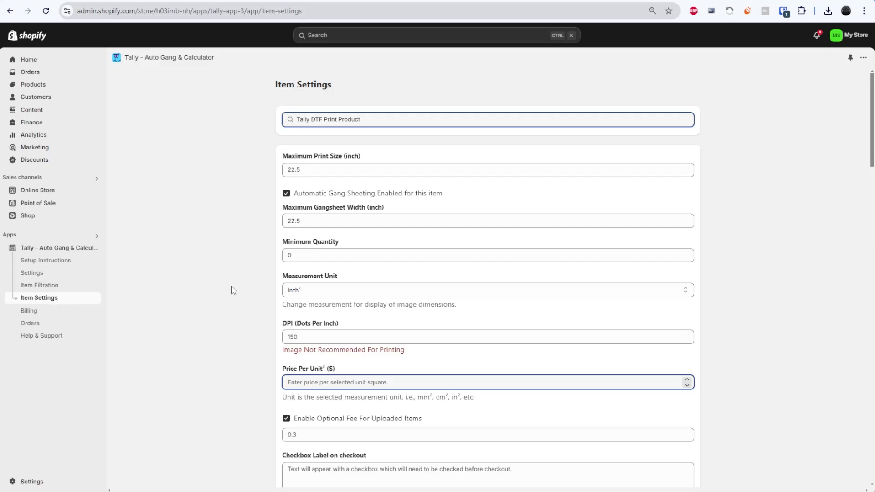
{"action": "type", "text": "."}
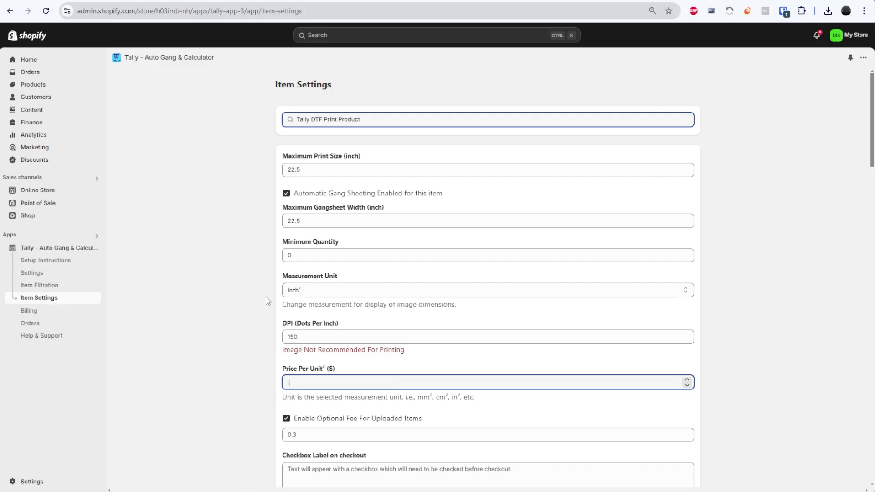
{"action": "type", "text": "0457"}
Step: Enter "Pre-Cut Images +($.0.30)" as the checkout checkbox label and save the item changes
{"action": "scroll", "coordinate": [221, 257], "scroll_direction": "down", "scroll_amount": 4}
{"action": "scroll", "coordinate": [221, 256], "scroll_direction": "down", "scroll_amount": 1}
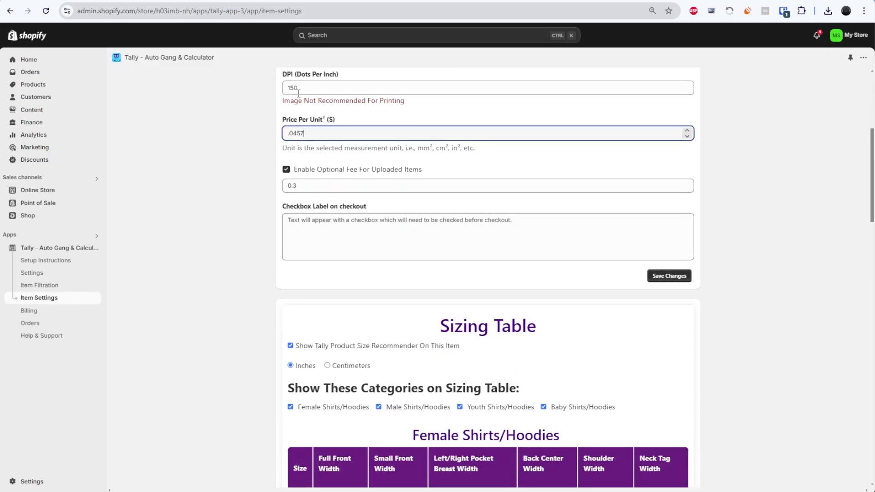
{"action": "left_click", "coordinate": [347, 222]}
{"action": "type", "text": "Pre-Cut Images +(0.30"}
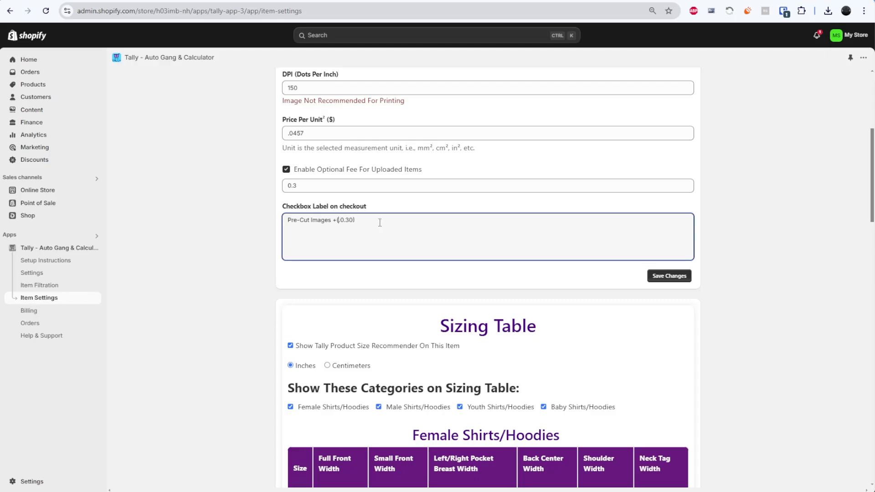
{"action": "type", "text": "$."}
{"action": "left_click", "coordinate": [659, 277]}
Step: Turn off the Tally product size recommender for this item and look through the sizing tables and discount generator
{"action": "scroll", "coordinate": [456, 311], "scroll_direction": "down", "scroll_amount": 9}
{"action": "scroll", "coordinate": [455, 311], "scroll_direction": "up", "scroll_amount": 10}
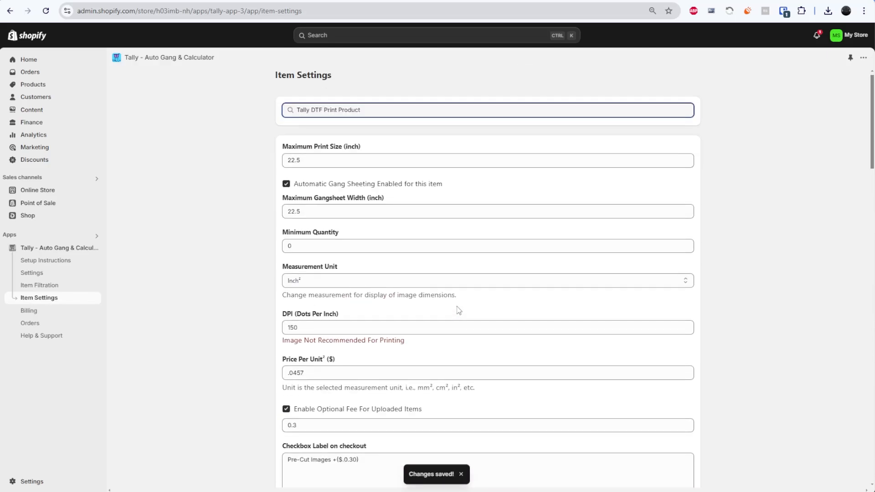
{"action": "scroll", "coordinate": [455, 254], "scroll_direction": "down", "scroll_amount": 5}
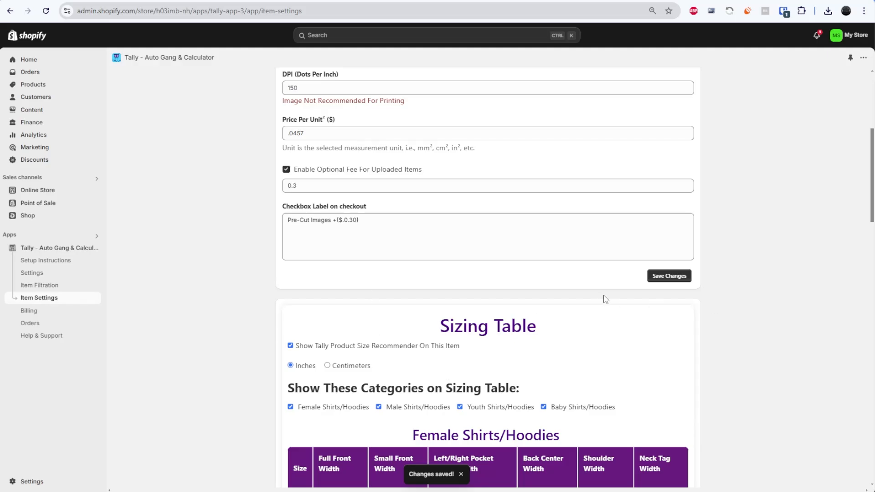
{"action": "scroll", "coordinate": [591, 328], "scroll_direction": "down", "scroll_amount": 5}
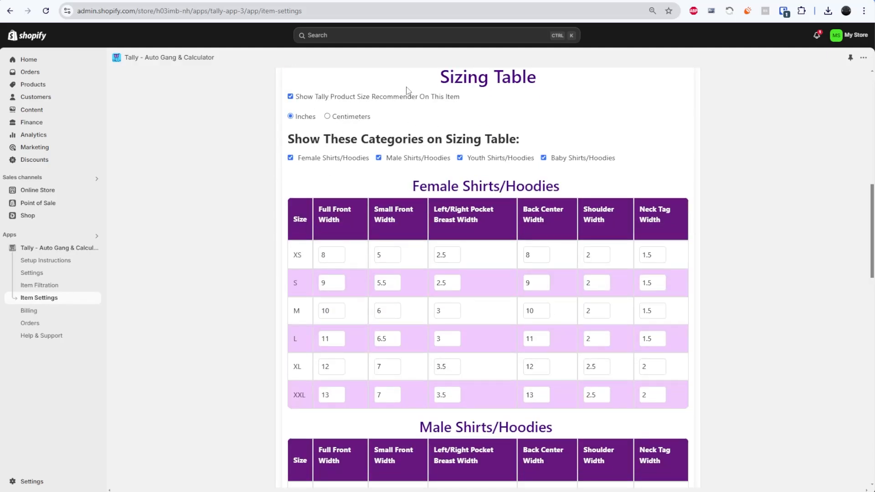
{"action": "scroll", "coordinate": [386, 92], "scroll_direction": "up", "scroll_amount": 3}
{"action": "left_click", "coordinate": [290, 246]}
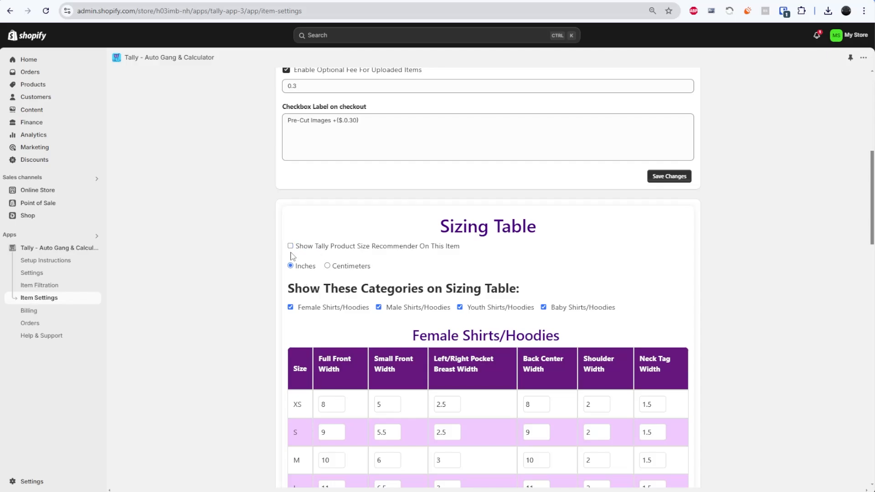
{"action": "scroll", "coordinate": [510, 273], "scroll_direction": "down", "scroll_amount": 15}
{"action": "scroll", "coordinate": [547, 328], "scroll_direction": "up", "scroll_amount": 2}
{"action": "scroll", "coordinate": [564, 358], "scroll_direction": "down", "scroll_amount": 8}
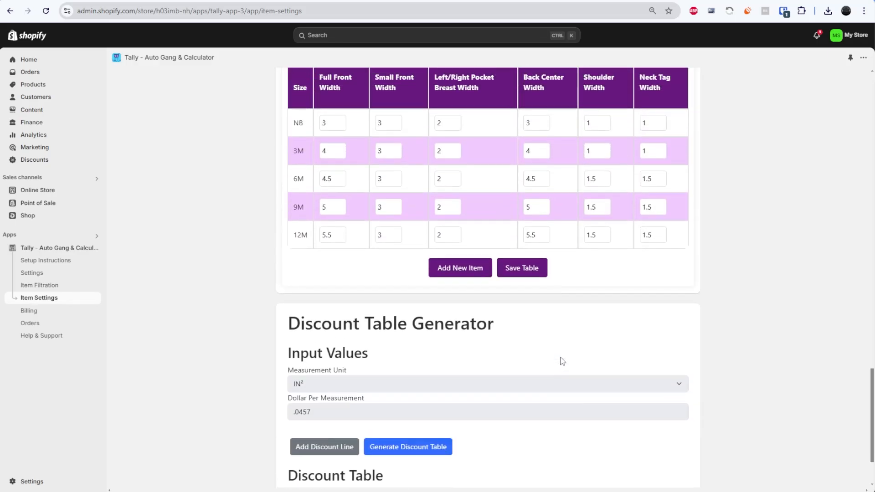
{"action": "scroll", "coordinate": [560, 359], "scroll_direction": "up", "scroll_amount": 1}
{"action": "scroll", "coordinate": [483, 333], "scroll_direction": "up", "scroll_amount": 6}
{"action": "scroll", "coordinate": [414, 308], "scroll_direction": "up", "scroll_amount": 12}
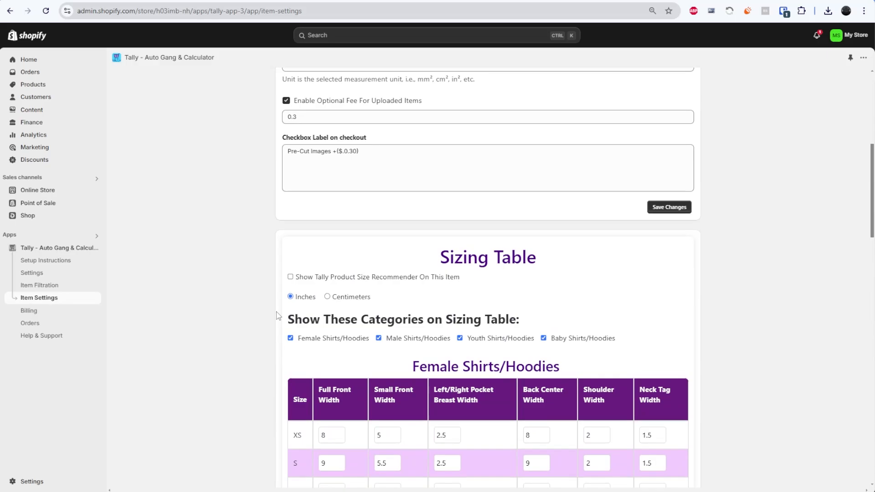
Step: Turn the product size recommender on and exclude the Baby, Youth, Male and Female Shirts/Hoodies categories from the sizing table
{"action": "left_click", "coordinate": [291, 279]}
{"action": "left_click", "coordinate": [544, 338]}
{"action": "left_click", "coordinate": [460, 339]}
{"action": "left_click", "coordinate": [379, 338]}
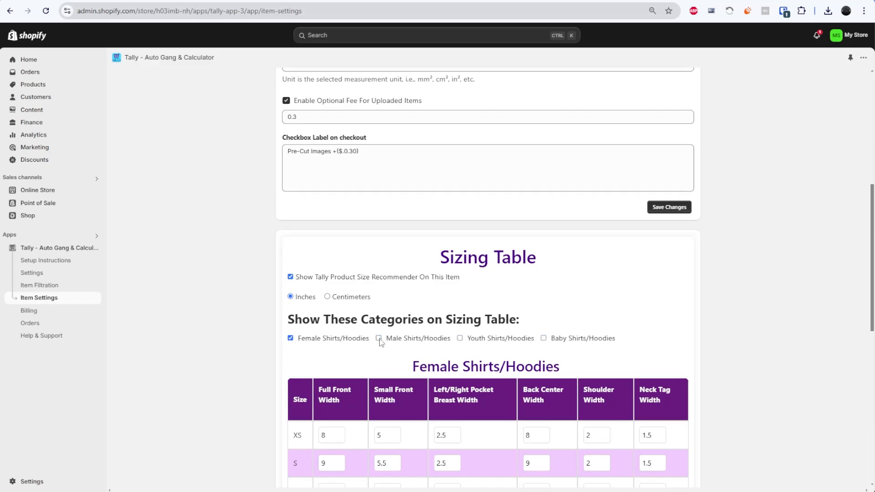
{"action": "left_click", "coordinate": [291, 339]}
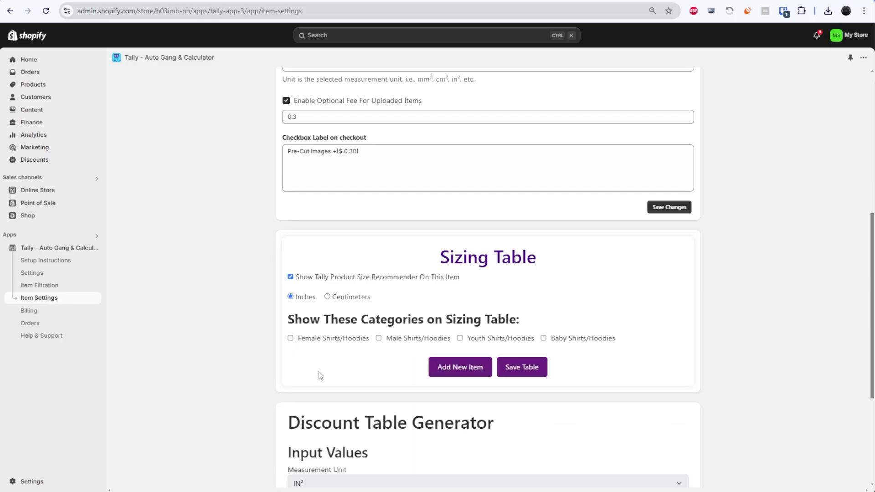
Step: Show the Male Shirts/Hoodies sizing table, check its editable XS and S pocket breast widths, and hide the category again
{"action": "left_click", "coordinate": [379, 338]}
{"action": "scroll", "coordinate": [563, 302], "scroll_direction": "down", "scroll_amount": 5}
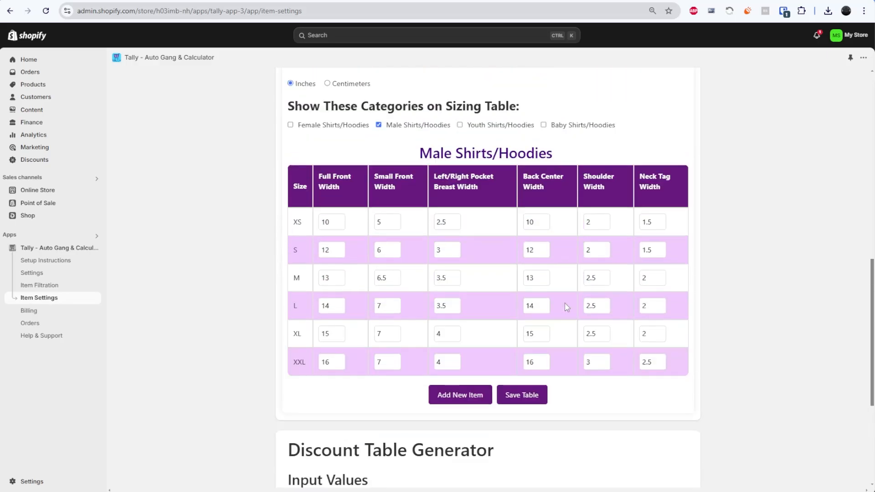
{"action": "scroll", "coordinate": [565, 303], "scroll_direction": "up", "scroll_amount": 1}
{"action": "double_click", "coordinate": [448, 237]}
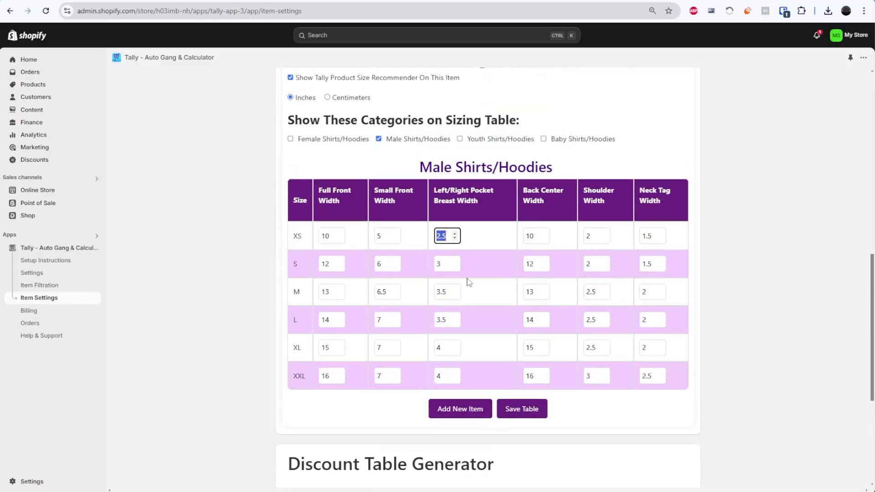
{"action": "double_click", "coordinate": [444, 264]}
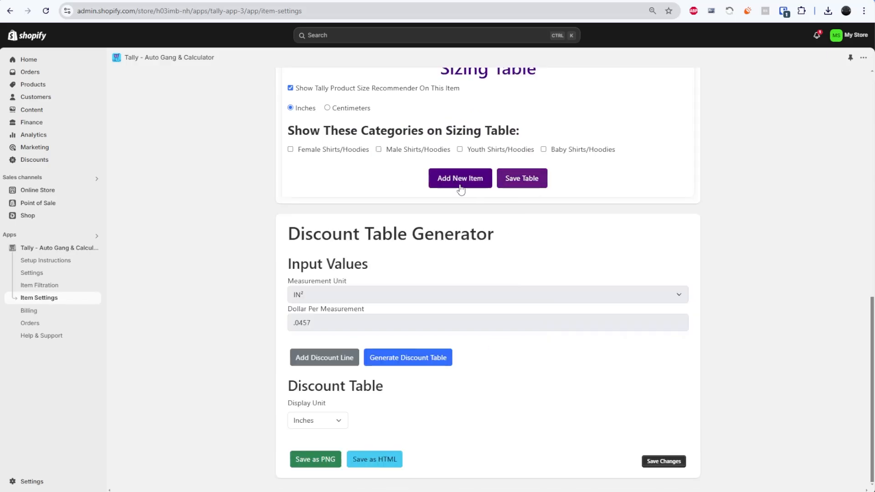
Step: Start a new sizing table item with category Mugs, size OS, placement "Front or Back" and size value 2.5
{"action": "left_click", "coordinate": [460, 178]}
{"action": "left_click", "coordinate": [352, 240]}
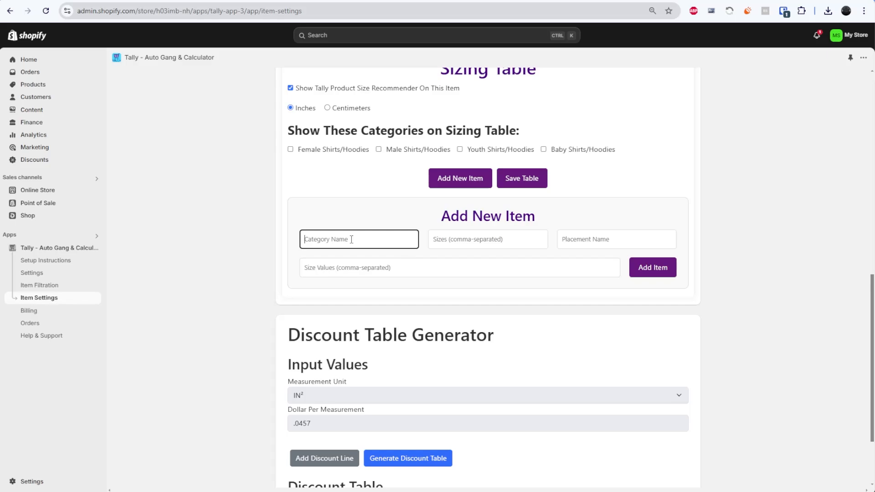
{"action": "type", "text": "Mugs"}
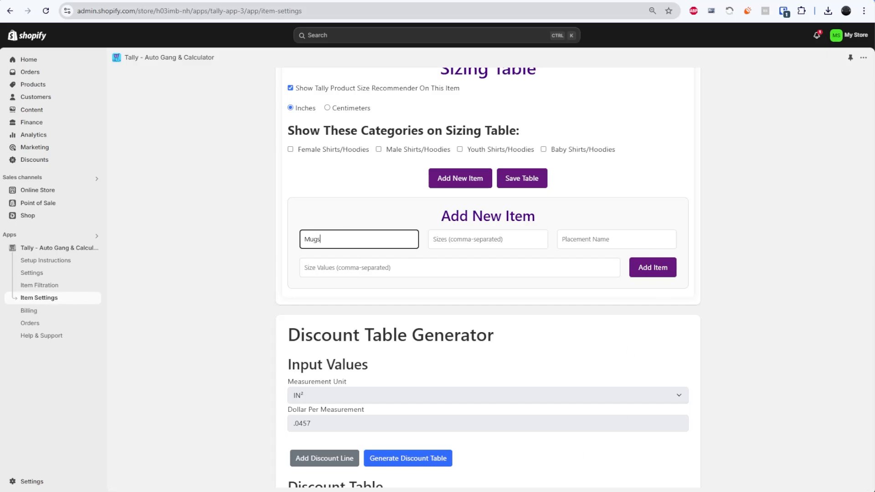
{"action": "key", "text": "Tab"}
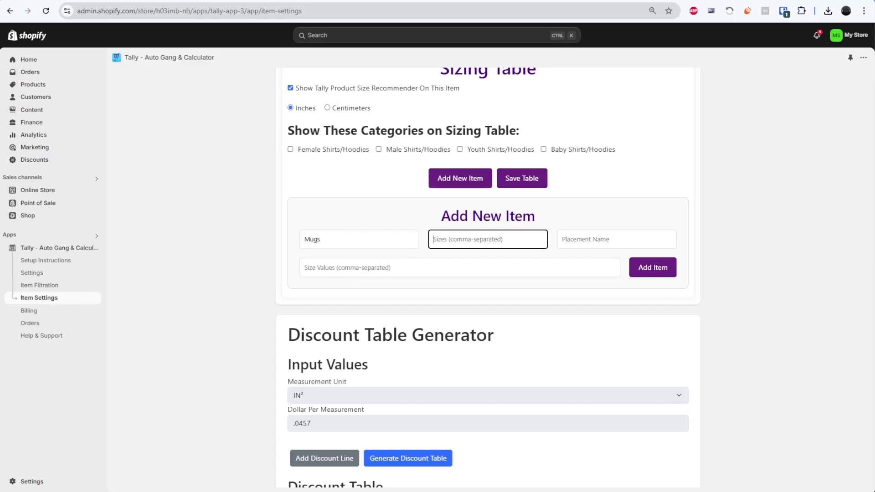
{"action": "type", "text": "OS"}
{"action": "key", "text": "Tab"}
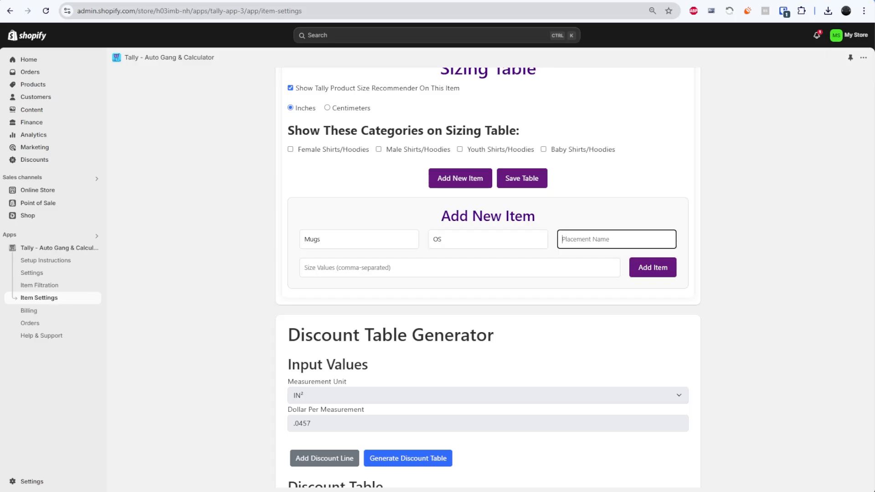
{"action": "type", "text": "Front or Back"}
{"action": "key", "text": "Tab"}
{"action": "type", "text": "2"}
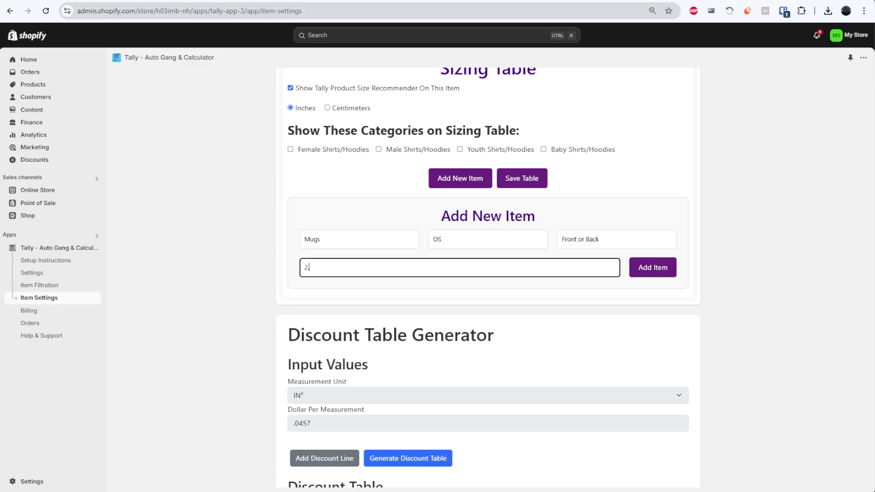
{"action": "mouse_move", "coordinate": [318, 268]}
{"action": "left_mouse_down"}
{"action": "mouse_move", "coordinate": [301, 268]}
{"action": "mouse_move", "coordinate": [325, 281]}
{"action": "left_mouse_up"}
{"action": "left_click", "coordinate": [326, 272]}
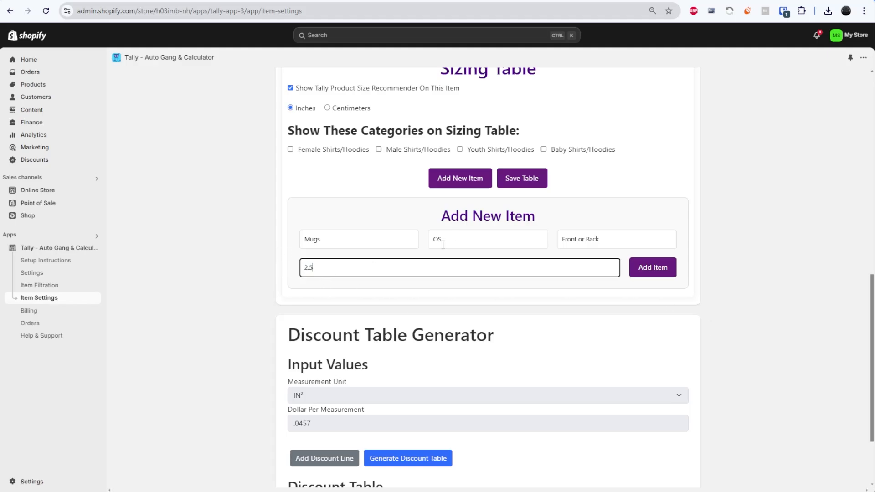
Step: Change the Mugs sizes to S,M,L with size values 2.5, 3 and 3.5, and add the item to the sizing table
{"action": "left_click", "coordinate": [443, 237]}
{"action": "double_click", "coordinate": [453, 240]}
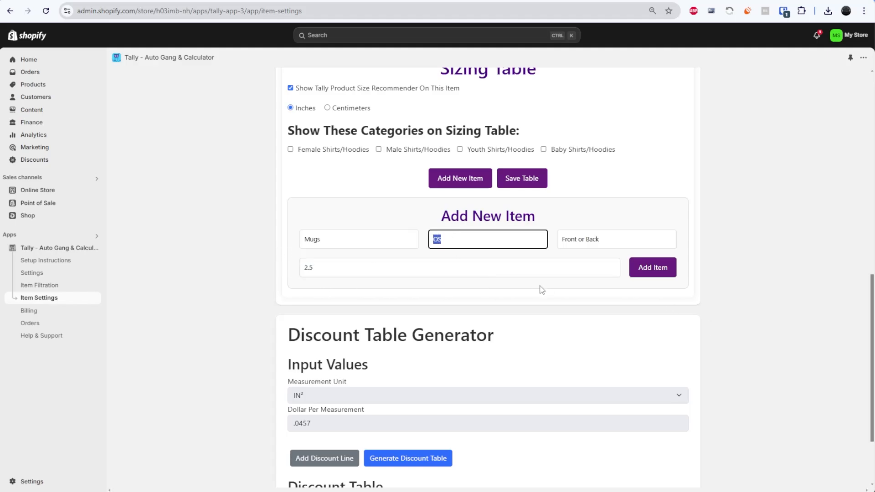
{"action": "type", "text": "S"}
{"action": "left_click", "coordinate": [341, 269]}
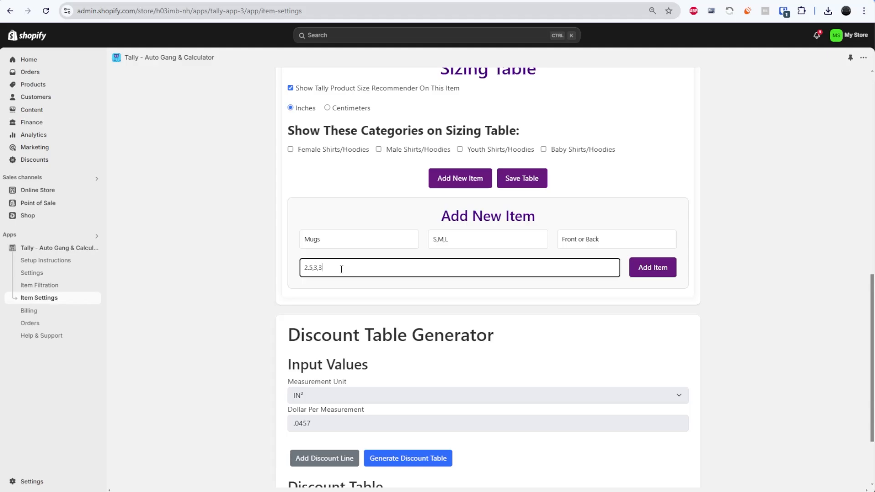
{"action": "left_click", "coordinate": [633, 273]}
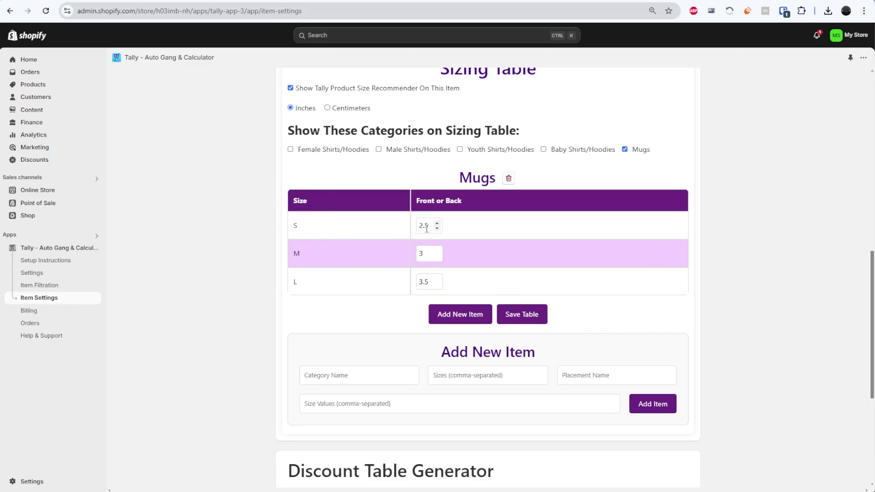
Step: Check the editable Front or Back values for sizes S, M and L in the Mugs sizing table
{"action": "left_click_drag", "start_coordinate": [305, 229], "coordinate": [272, 258]}
{"action": "left_click_drag", "start_coordinate": [431, 226], "coordinate": [400, 254]}
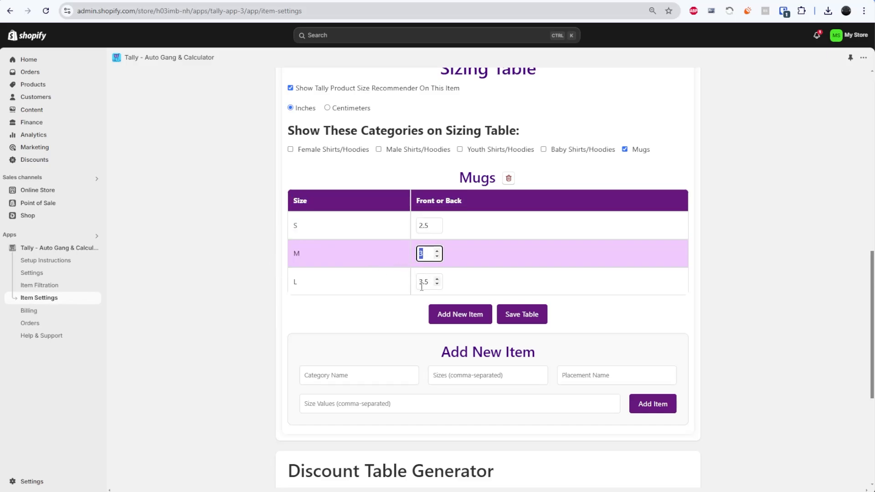
{"action": "left_click_drag", "start_coordinate": [431, 285], "coordinate": [406, 288]}
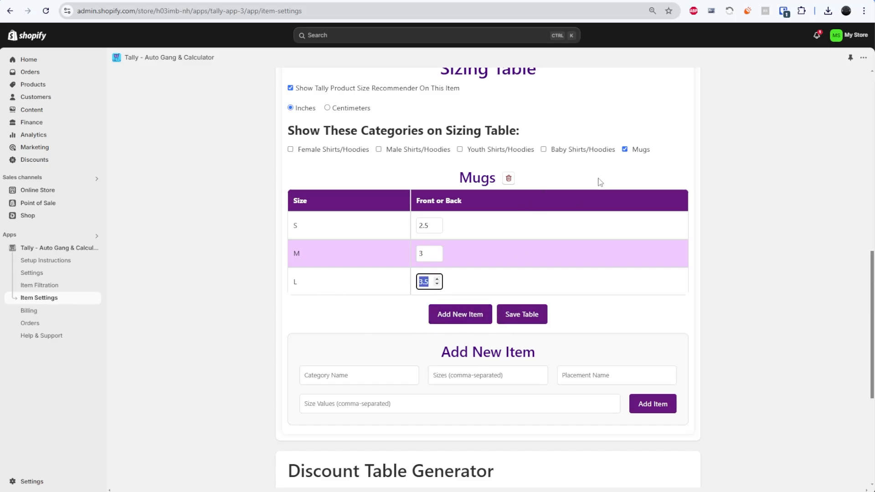
Step: Hide Mugs, show the Baby, Youth, Male and Female Shirts/Hoodies categories, and save the sizing table
{"action": "left_click", "coordinate": [624, 149]}
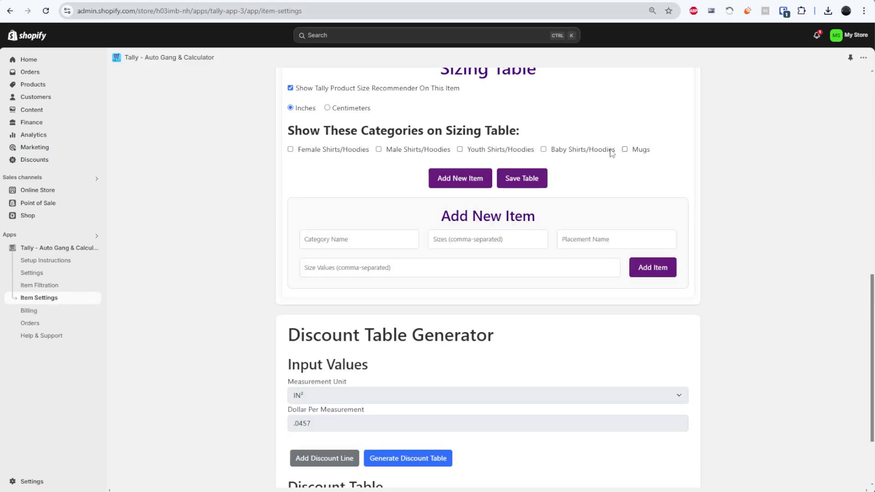
{"action": "left_click", "coordinate": [543, 149]}
{"action": "left_click", "coordinate": [459, 149]}
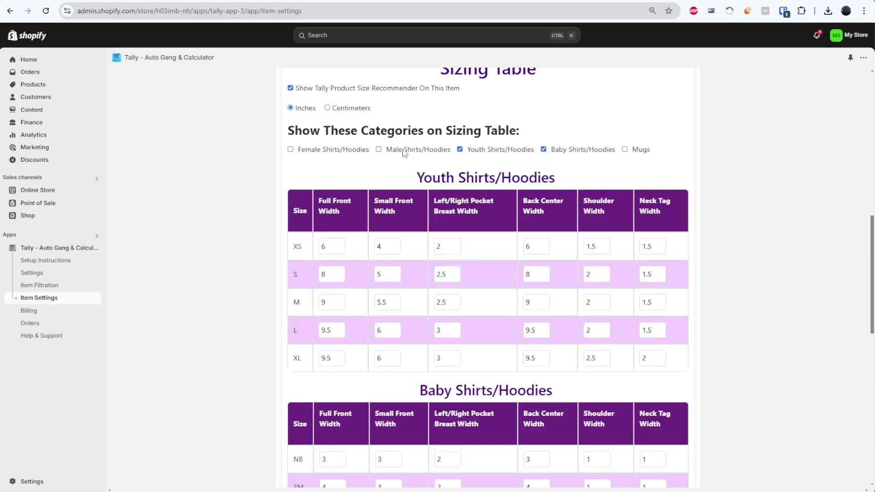
{"action": "left_click", "coordinate": [379, 149]}
{"action": "left_click", "coordinate": [290, 150]}
{"action": "scroll", "coordinate": [495, 310], "scroll_direction": "down", "scroll_amount": 1}
{"action": "scroll", "coordinate": [496, 310], "scroll_direction": "down", "scroll_amount": 15}
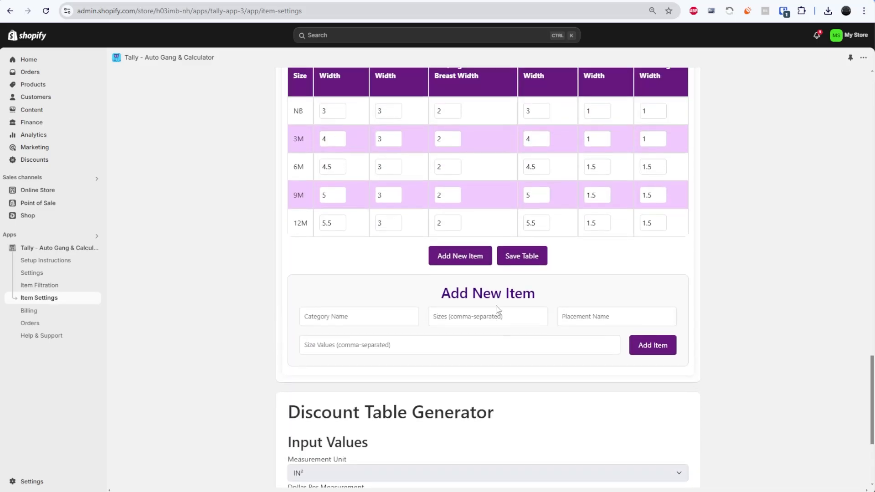
{"action": "scroll", "coordinate": [511, 355], "scroll_direction": "up", "scroll_amount": 3}
{"action": "left_click", "coordinate": [522, 388]}
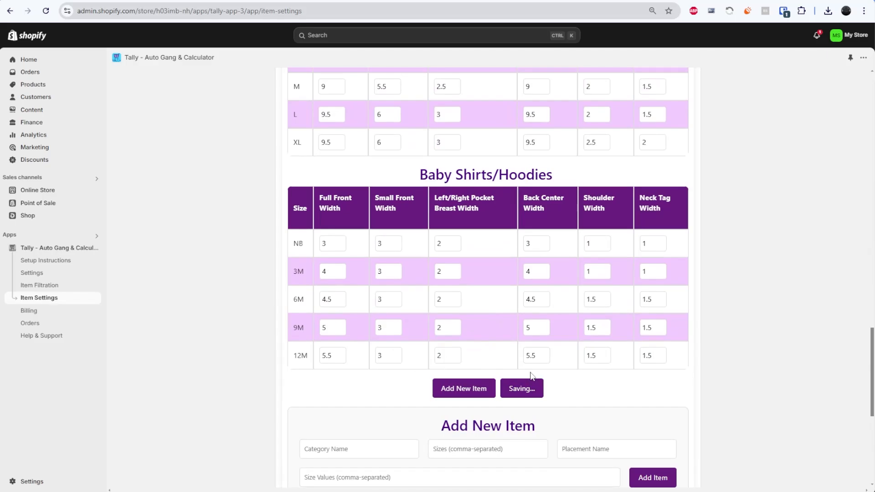
Step: Check the item's Price Per Unit value that feeds the Discount Table Generator
{"action": "scroll", "coordinate": [506, 315], "scroll_direction": "down", "scroll_amount": 7}
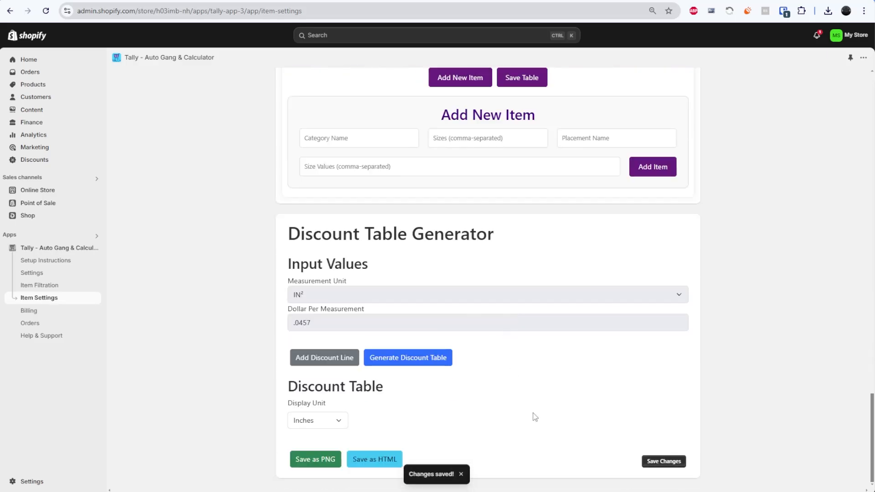
{"action": "scroll", "coordinate": [485, 313], "scroll_direction": "up", "scroll_amount": 20}
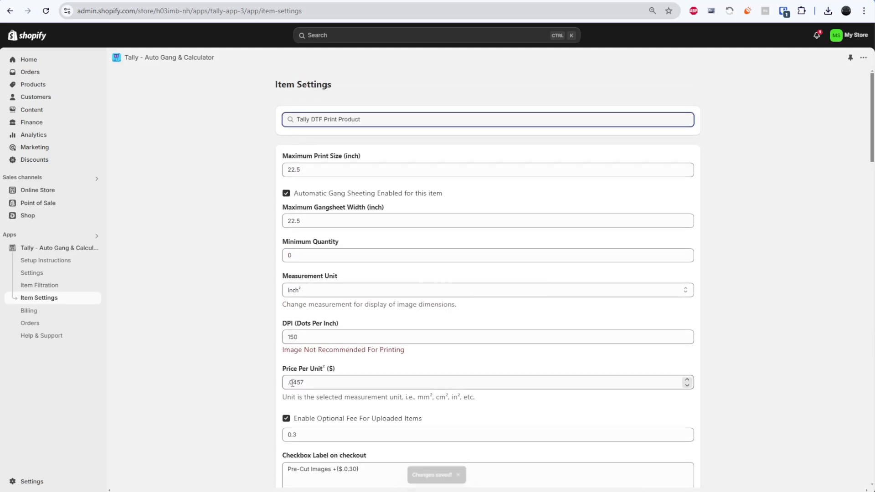
{"action": "double_click", "coordinate": [314, 384]}
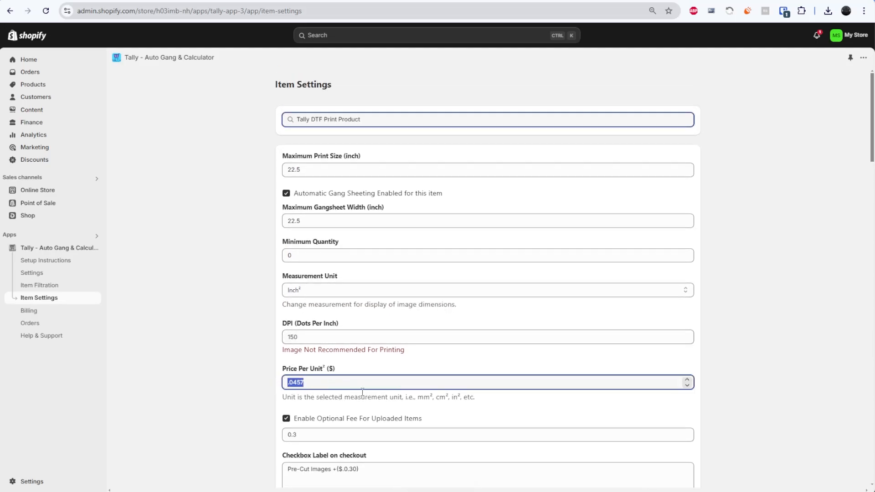
Step: Add two discount lines to the Discount Table Generator: cart value 10 with 10% off and cart value 20 with 20% off
{"action": "scroll", "coordinate": [451, 398], "scroll_direction": "down", "scroll_amount": 20}
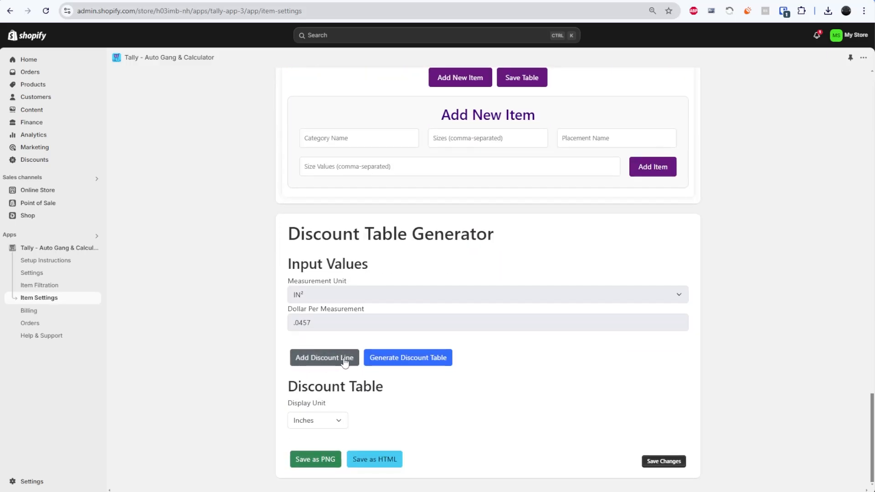
{"action": "left_click", "coordinate": [343, 362]}
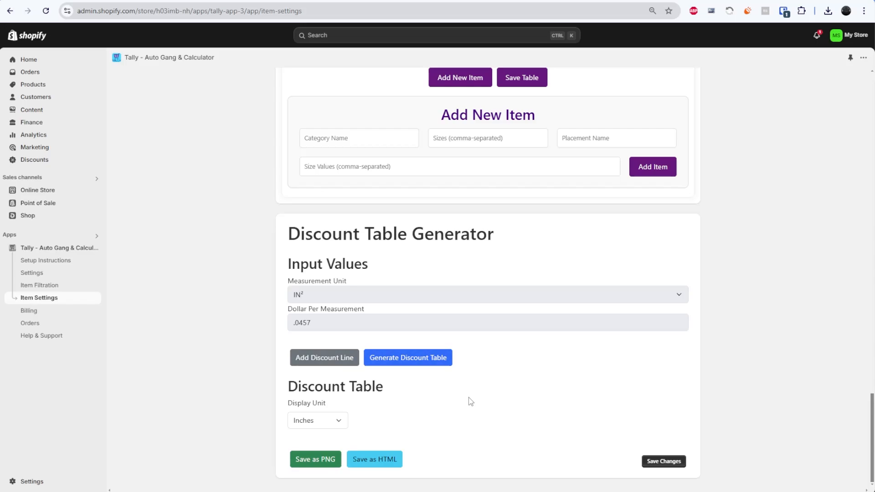
{"action": "type", "text": "10"}
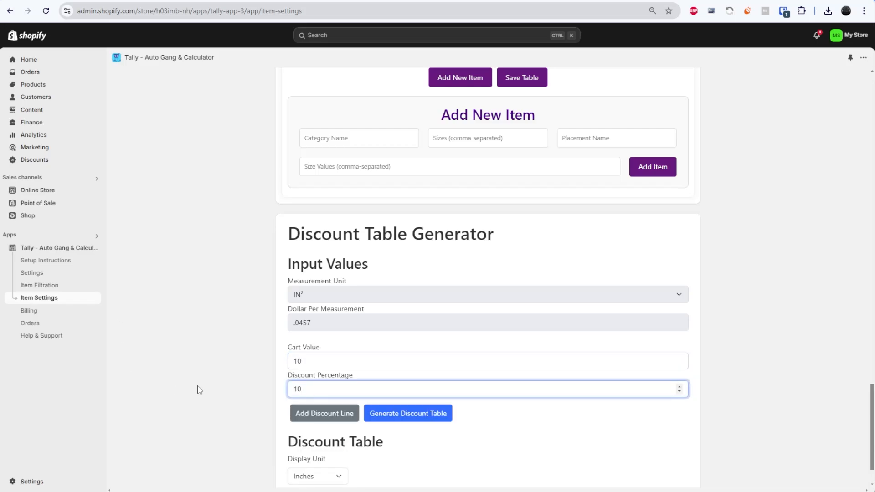
{"action": "left_click", "coordinate": [340, 414]}
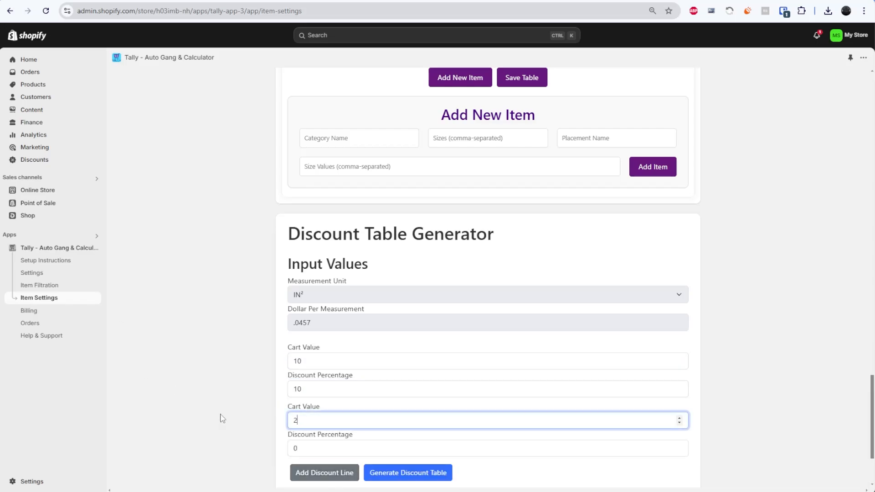
{"action": "left_click", "coordinate": [319, 443]}
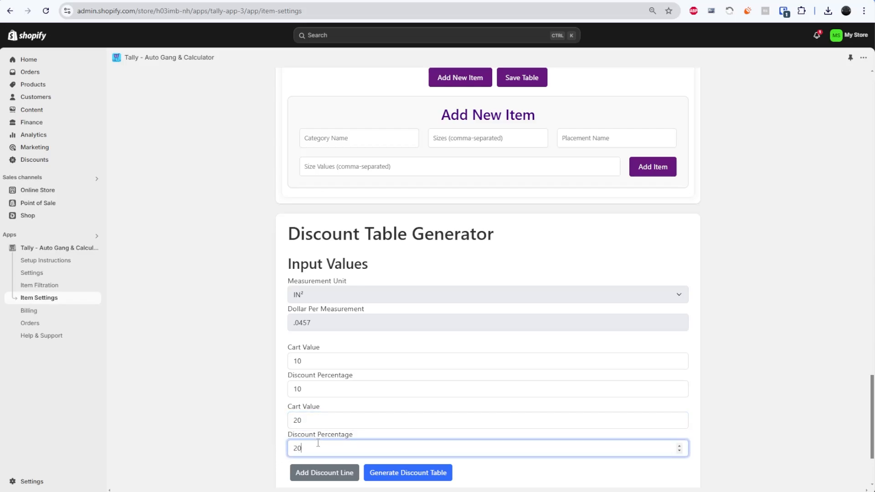
Step: Add a third discount line with cart value 30 and discount percentage 29.9, and generate the discount table
{"action": "key", "text": "Return"}
{"action": "type", "text": "30"}
{"action": "key", "text": "Tab"}
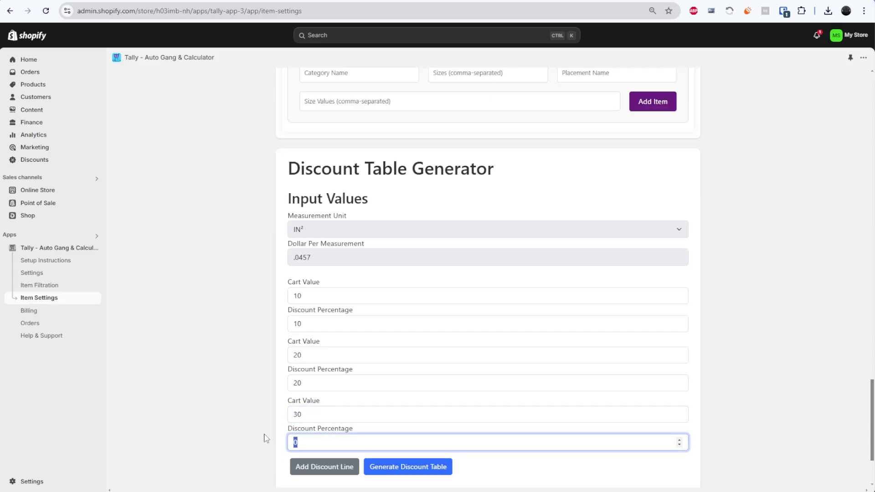
{"action": "type", "text": "30"}
{"action": "scroll", "coordinate": [370, 436], "scroll_direction": "down", "scroll_amount": 3}
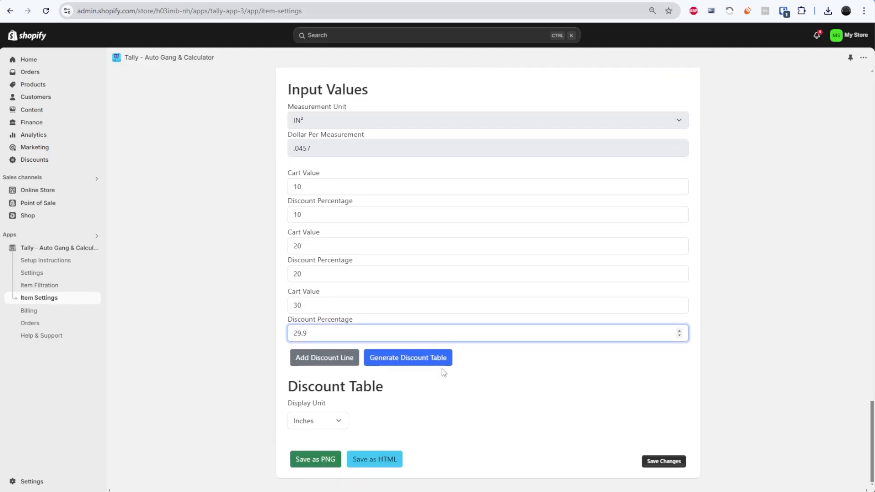
{"action": "left_click", "coordinate": [413, 370]}
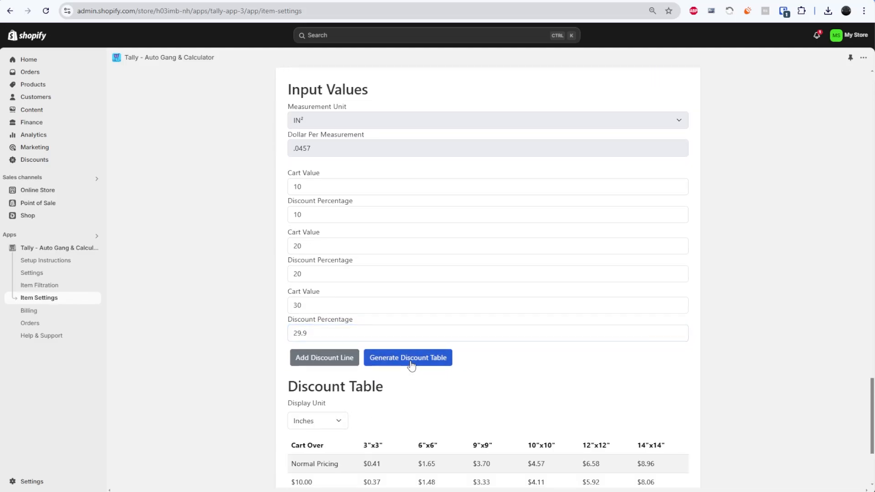
Step: Examine the normal price for the 12"x12" size in the generated discount table
{"action": "scroll", "coordinate": [413, 370], "scroll_direction": "down", "scroll_amount": 3}
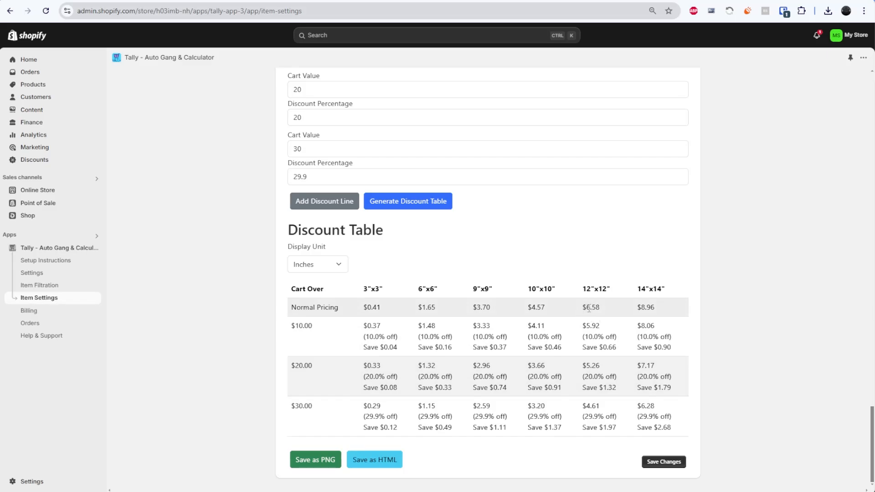
{"action": "left_click_drag", "start_coordinate": [583, 309], "coordinate": [599, 309]}
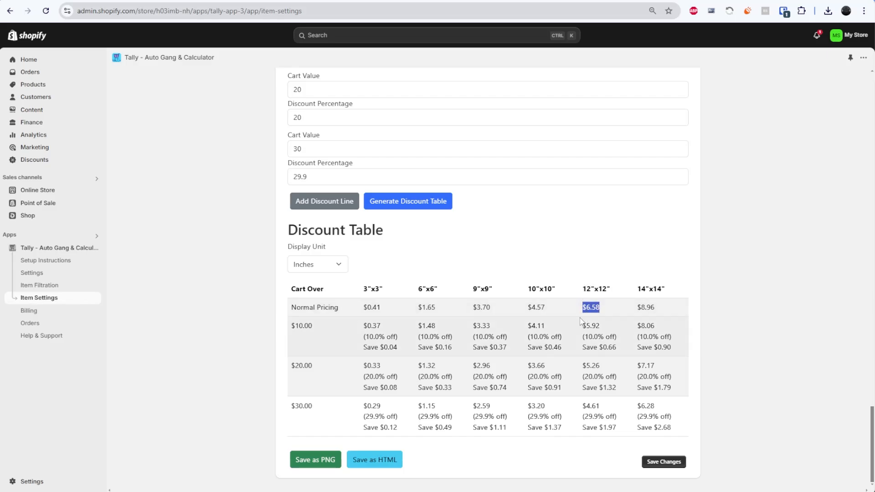
{"action": "left_click_drag", "start_coordinate": [583, 288], "coordinate": [606, 307]}
Step: Set the item's Price Per Unit to .020 and save the item settings
{"action": "scroll", "coordinate": [606, 308], "scroll_direction": "up", "scroll_amount": 20}
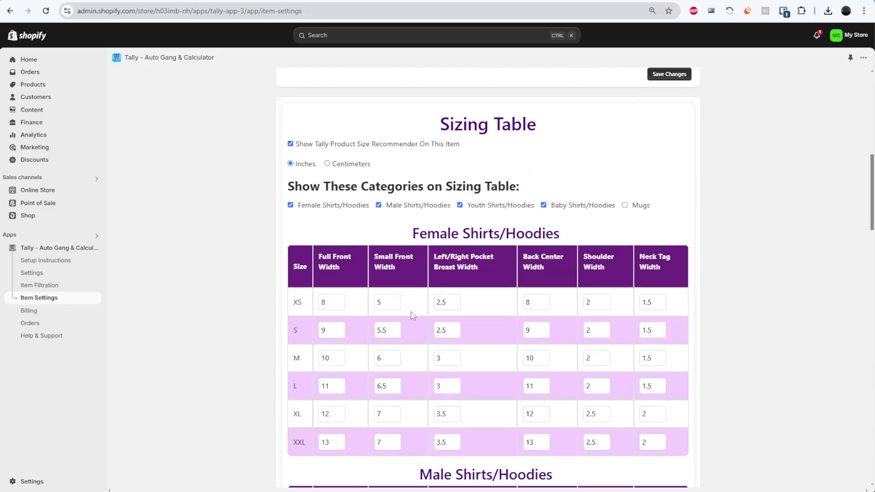
{"action": "scroll", "coordinate": [412, 315], "scroll_direction": "up", "scroll_amount": 10}
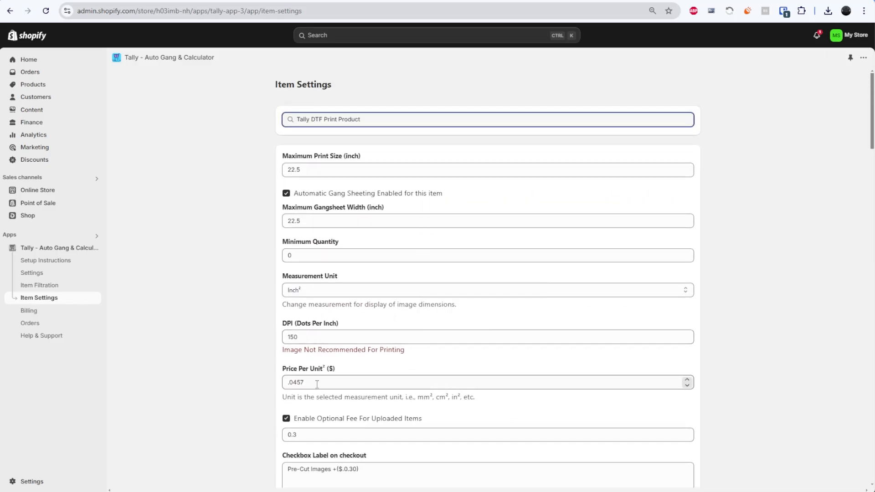
{"action": "left_click", "coordinate": [317, 384]}
{"action": "key", "text": "BackSpace"}
{"action": "key", "text": "BackSpace"}
{"action": "type", "text": "20"}
{"action": "scroll", "coordinate": [592, 387], "scroll_direction": "down", "scroll_amount": 3}
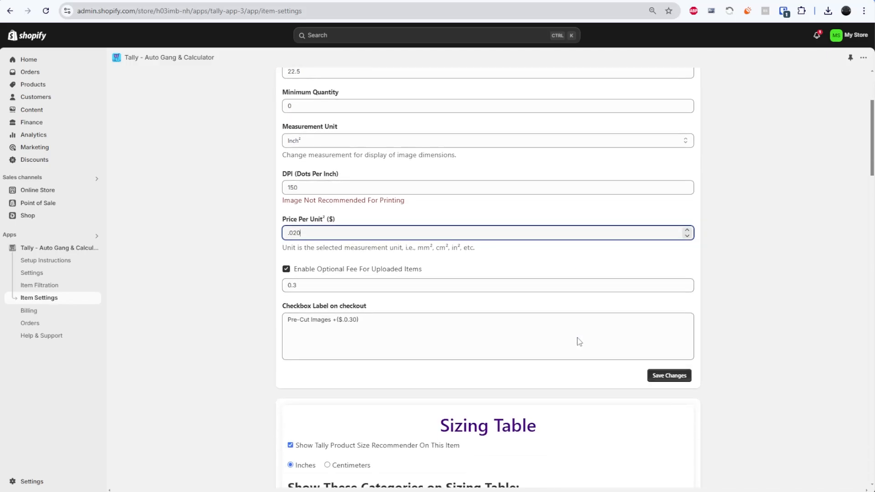
{"action": "left_click", "coordinate": [668, 376]}
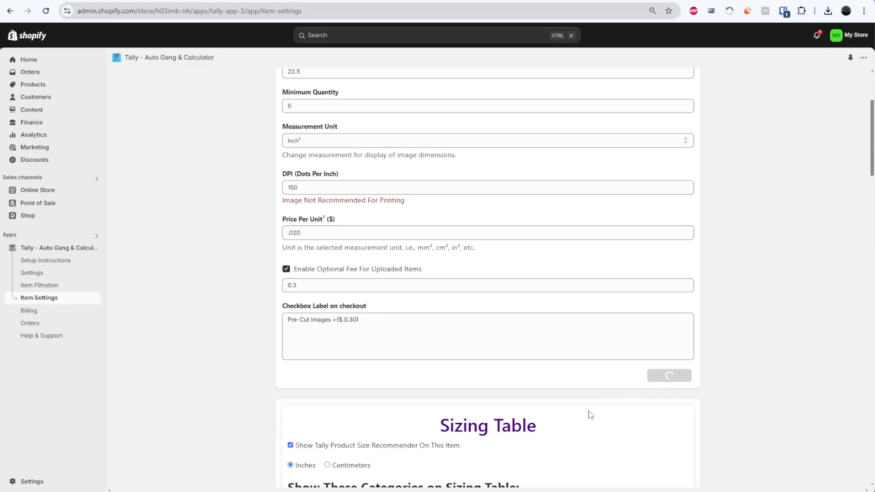
Step: Regenerate the discount table using the updated price per unit
{"action": "scroll", "coordinate": [597, 387], "scroll_direction": "down", "scroll_amount": 10}
{"action": "left_click", "coordinate": [401, 405]}
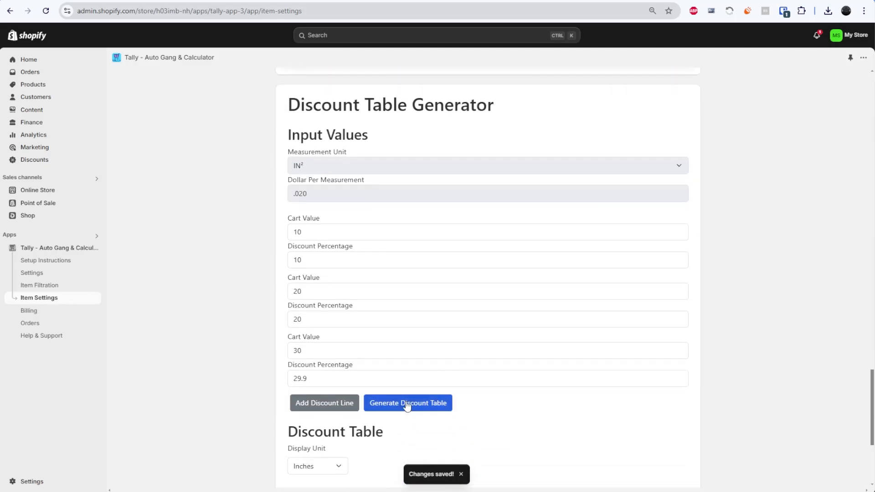
{"action": "scroll", "coordinate": [515, 410], "scroll_direction": "down", "scroll_amount": 4}
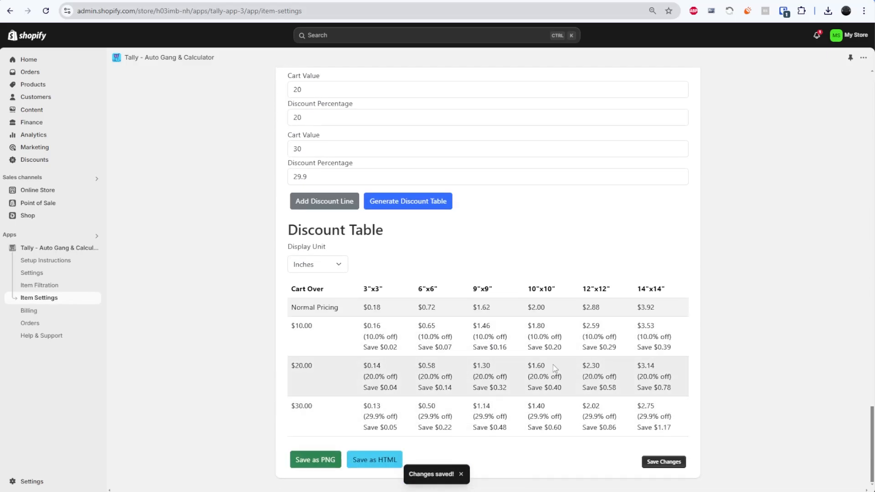
Step: Examine the 12"x12" normal price and the complete set of discounted prices in the regenerated table
{"action": "left_click_drag", "start_coordinate": [582, 310], "coordinate": [607, 314]}
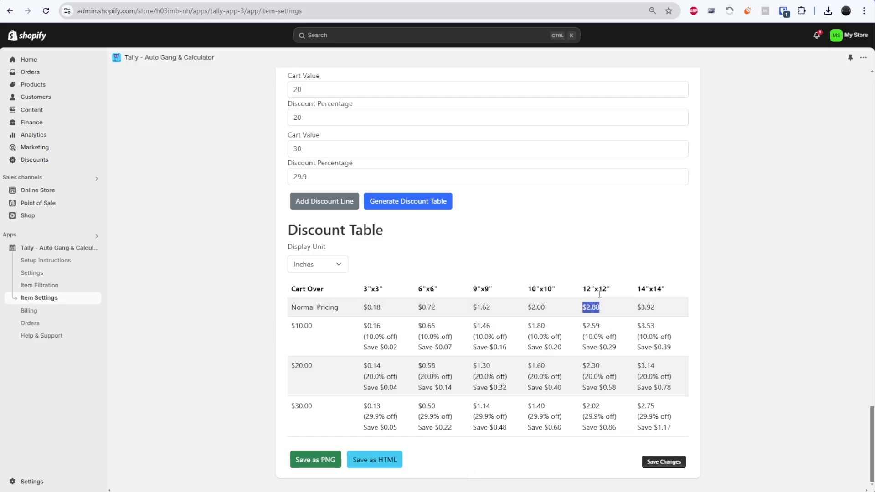
{"action": "left_click", "coordinate": [587, 312]}
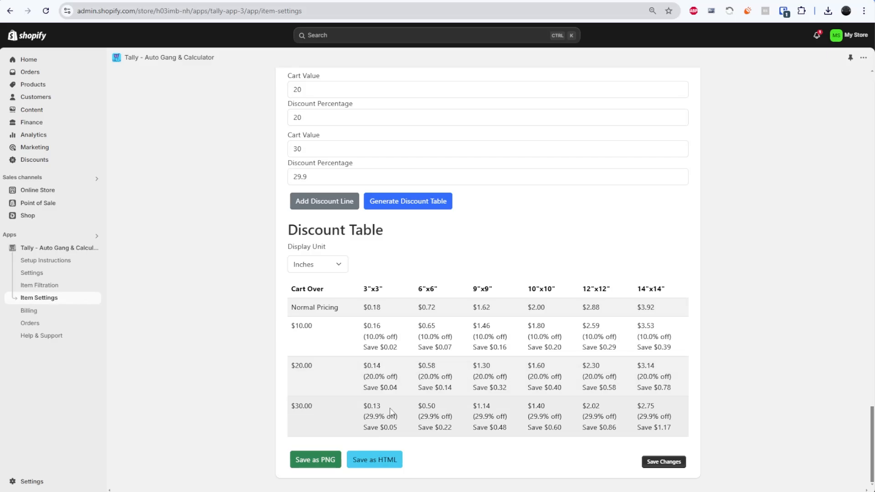
{"action": "left_click_drag", "start_coordinate": [290, 289], "coordinate": [658, 427]}
{"action": "left_click", "coordinate": [451, 464]}
{"action": "left_click_drag", "start_coordinate": [682, 433], "coordinate": [296, 290]}
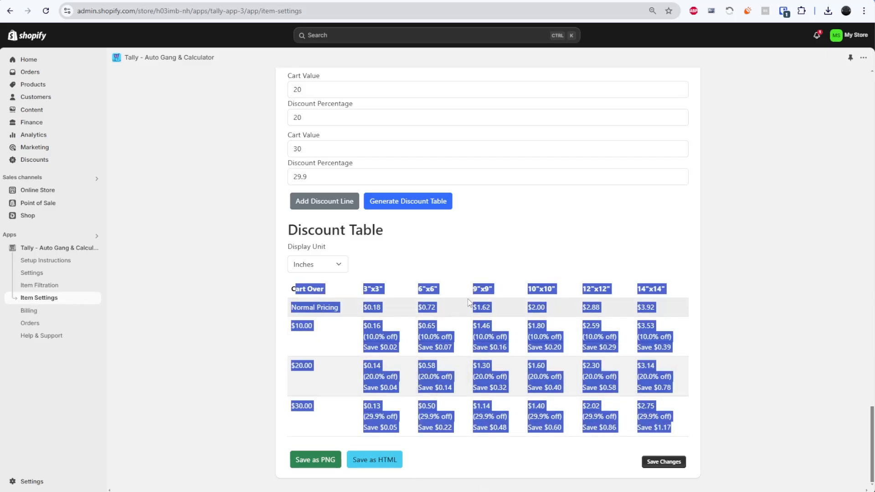
{"action": "left_click", "coordinate": [440, 267]}
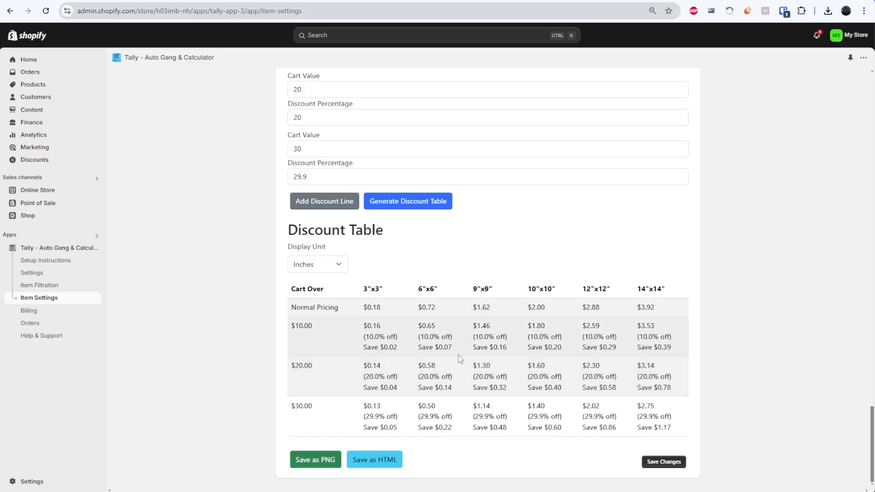
Step: Save the Discount Table Generator changes and review the item settings from the general fields through the discount table
{"action": "left_click", "coordinate": [663, 463]}
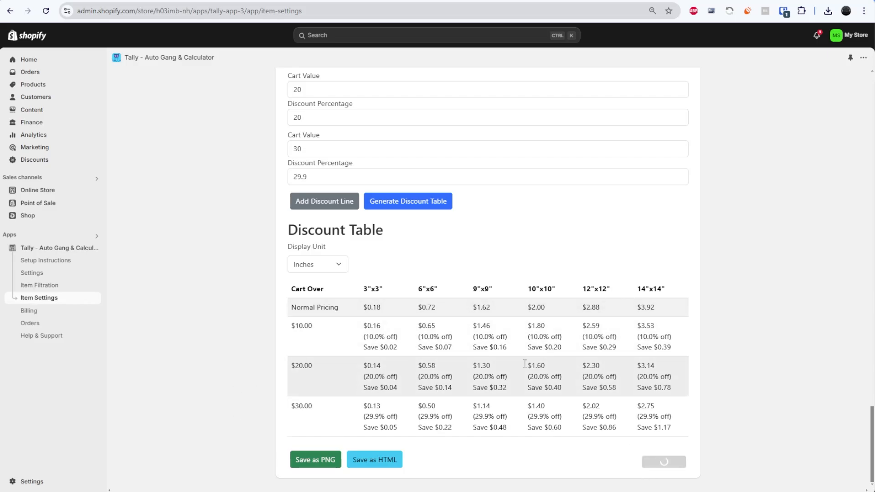
{"action": "scroll", "coordinate": [524, 360], "scroll_direction": "up", "scroll_amount": 20}
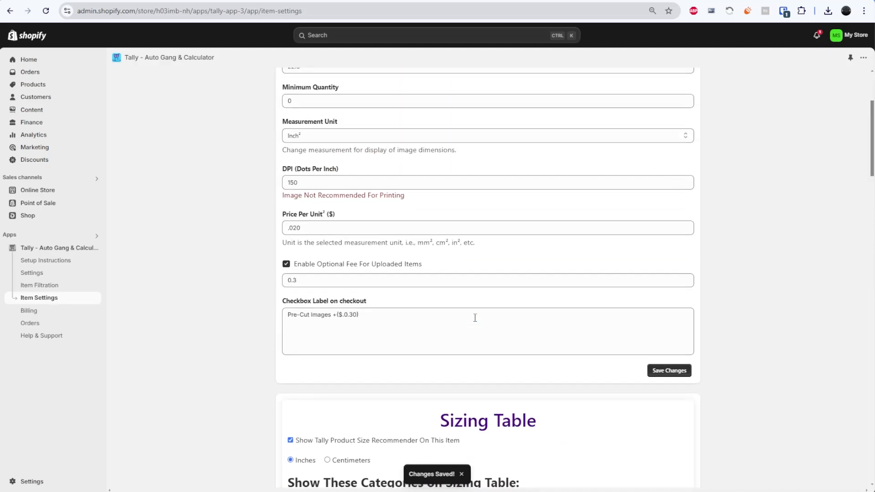
{"action": "scroll", "coordinate": [475, 318], "scroll_direction": "up", "scroll_amount": 1}
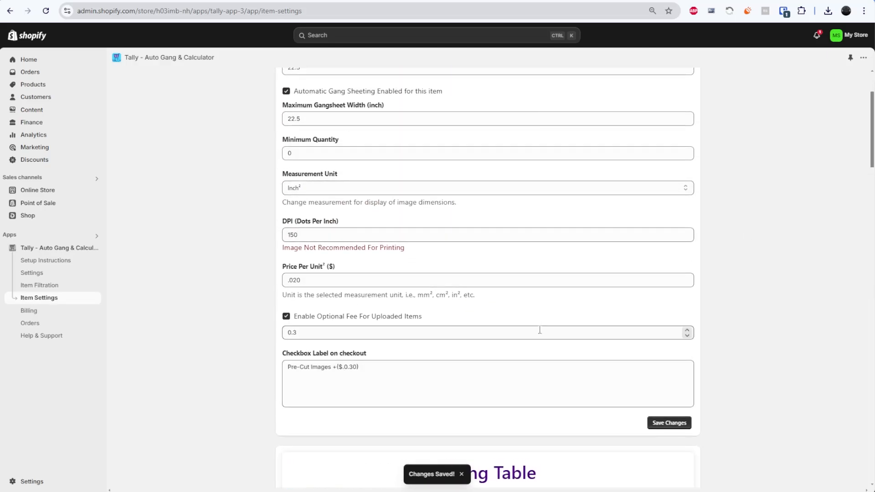
{"action": "scroll", "coordinate": [540, 329], "scroll_direction": "down", "scroll_amount": 2}
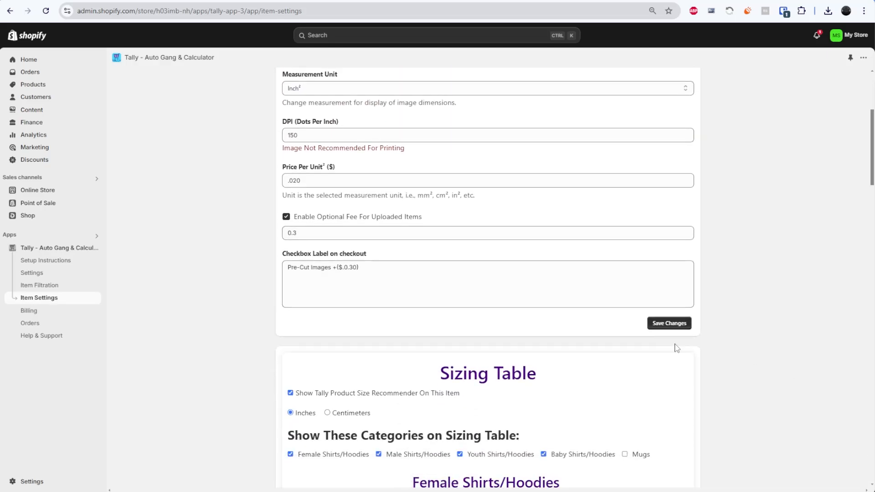
{"action": "scroll", "coordinate": [628, 418], "scroll_direction": "down", "scroll_amount": 20}
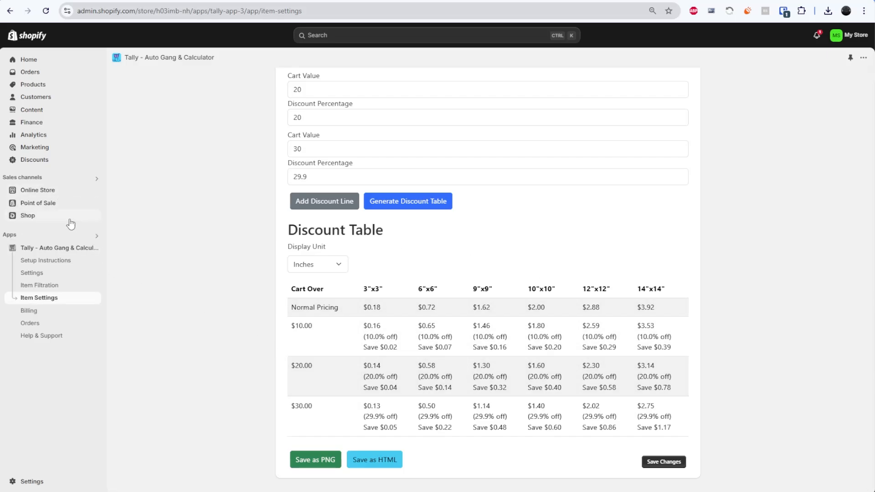
Step: Open the Themes page of the online store
{"action": "left_click", "coordinate": [45, 194]}
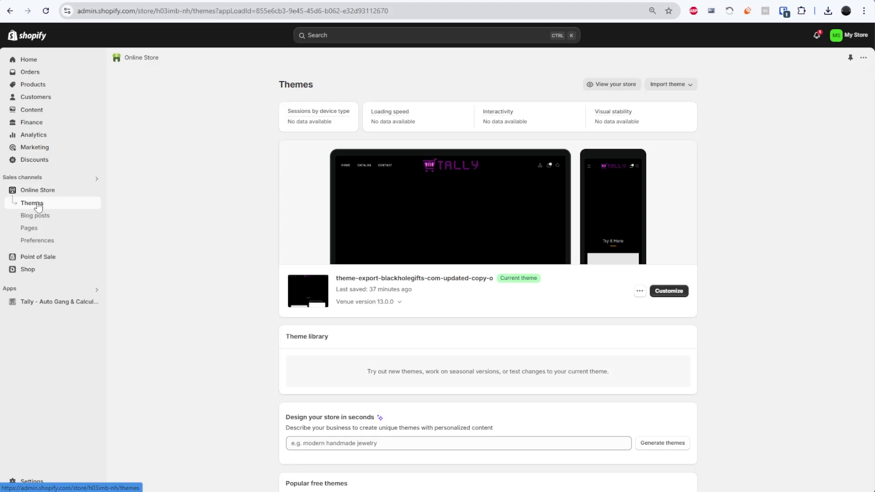
Step: In the current theme's editor, create a product template named "Tally Example" based on the Default product template
{"action": "left_click", "coordinate": [673, 294]}
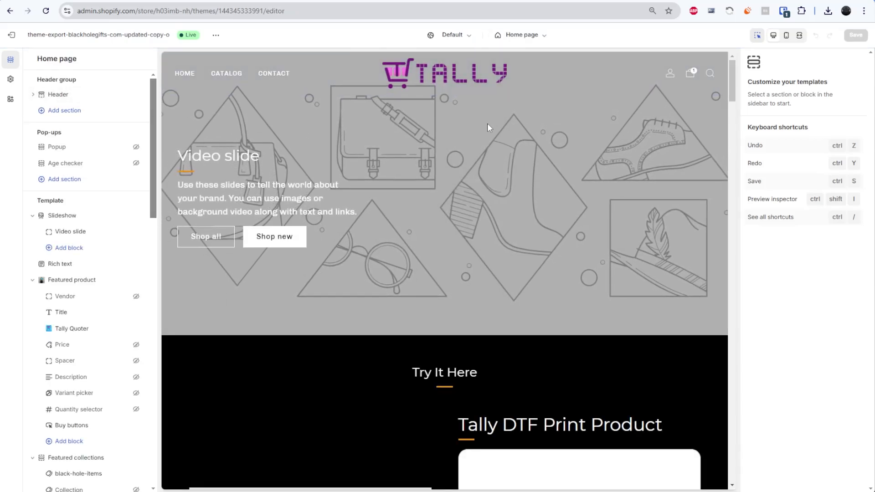
{"action": "left_click", "coordinate": [527, 37]}
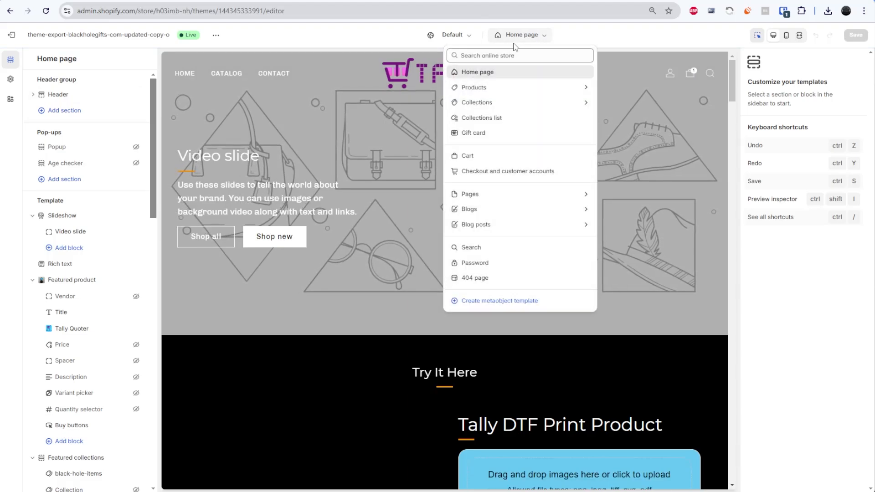
{"action": "left_click", "coordinate": [496, 90]}
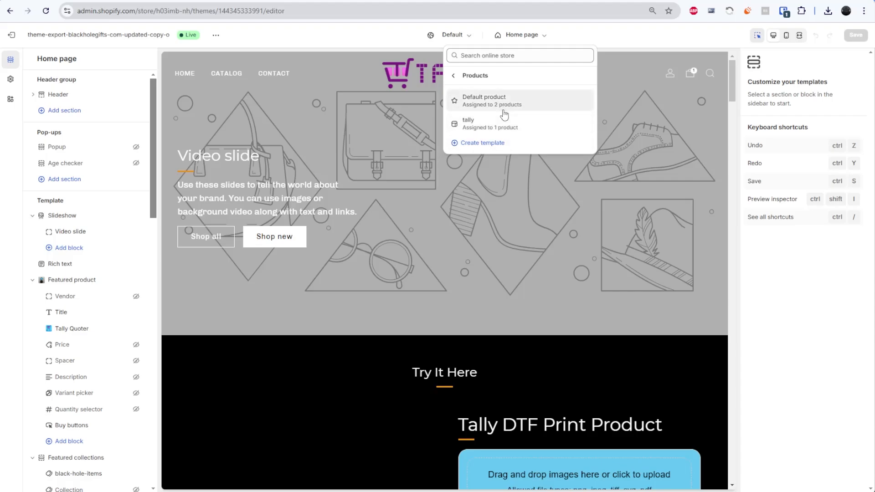
{"action": "left_click", "coordinate": [483, 143]}
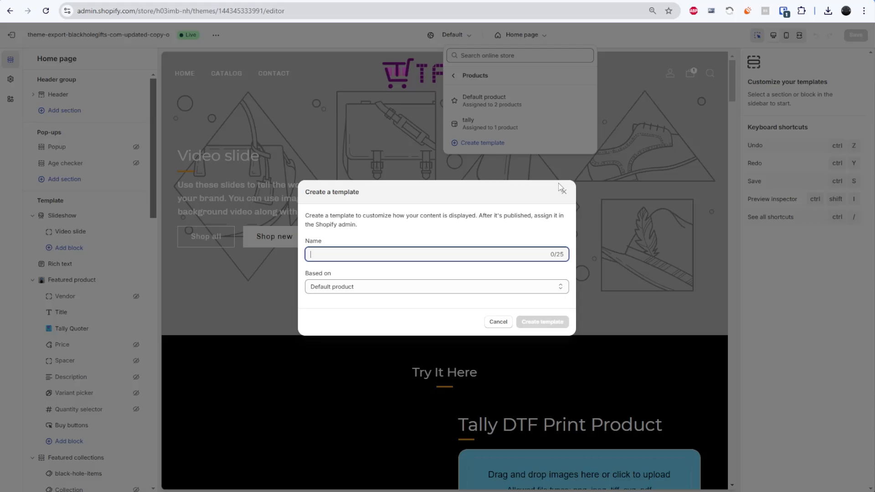
{"action": "type", "text": "Tally Example"}
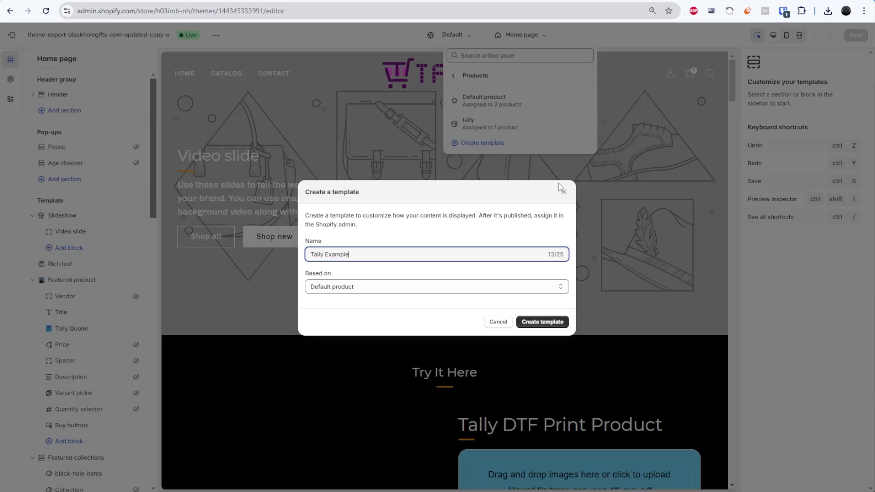
{"action": "left_click", "coordinate": [543, 322]}
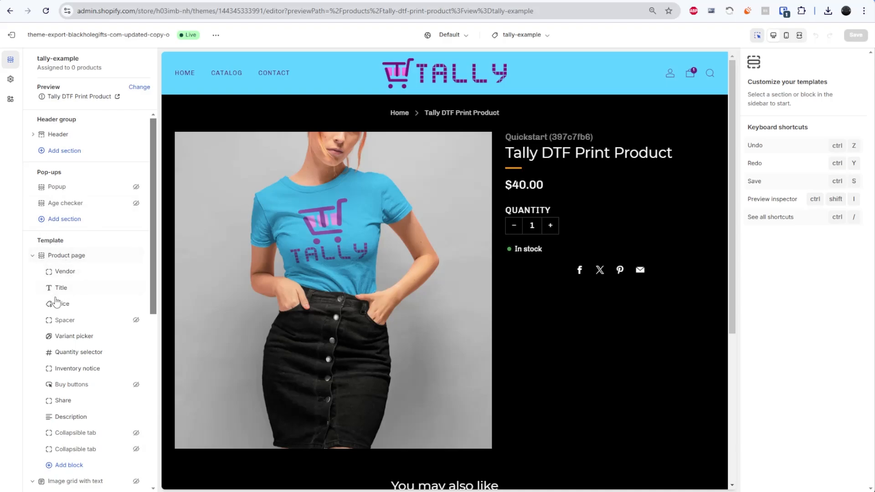
Step: Add the Tally Quoter app block to the product page section and place it directly below the Title block
{"action": "left_click", "coordinate": [71, 466]}
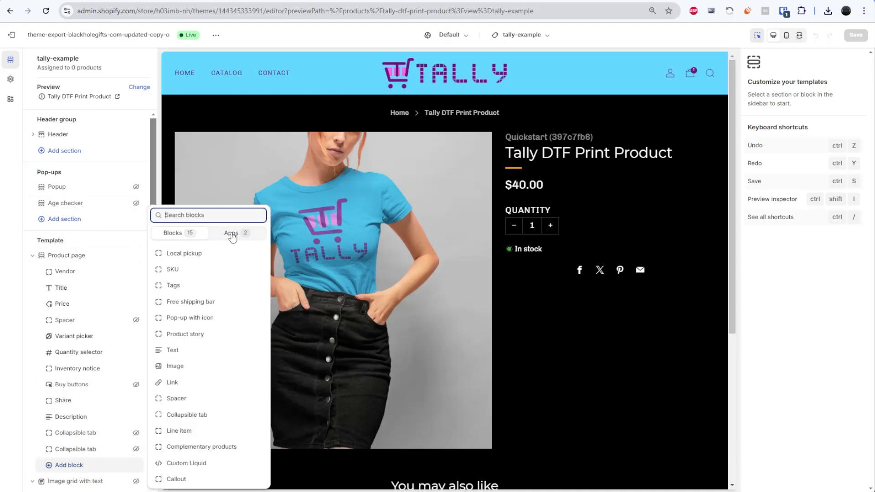
{"action": "left_click", "coordinate": [233, 233]}
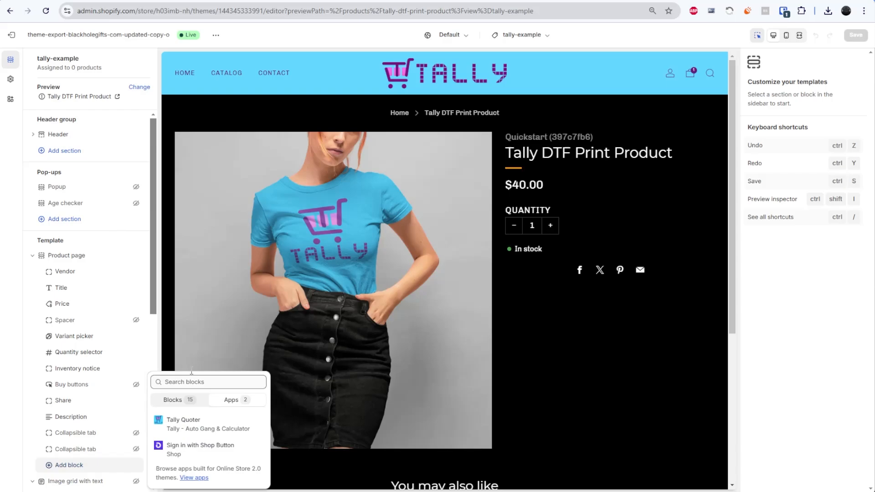
{"action": "left_click", "coordinate": [189, 429]}
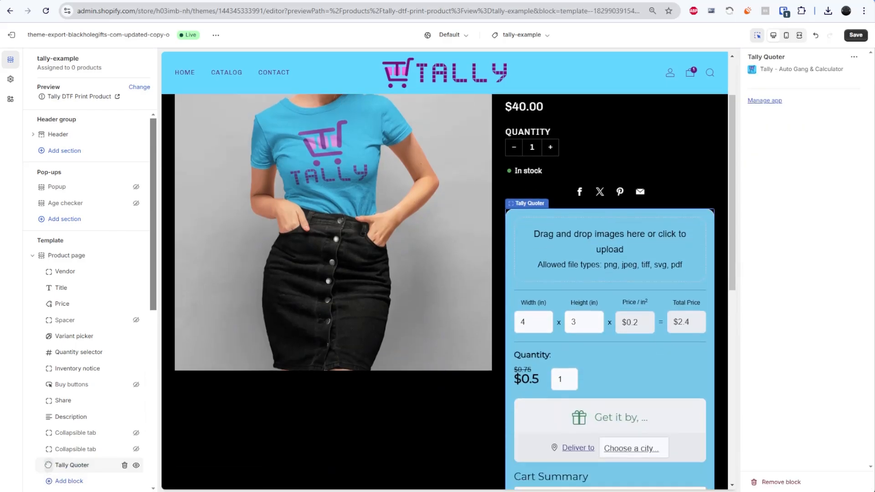
{"action": "left_click_drag", "start_coordinate": [73, 464], "coordinate": [89, 303]}
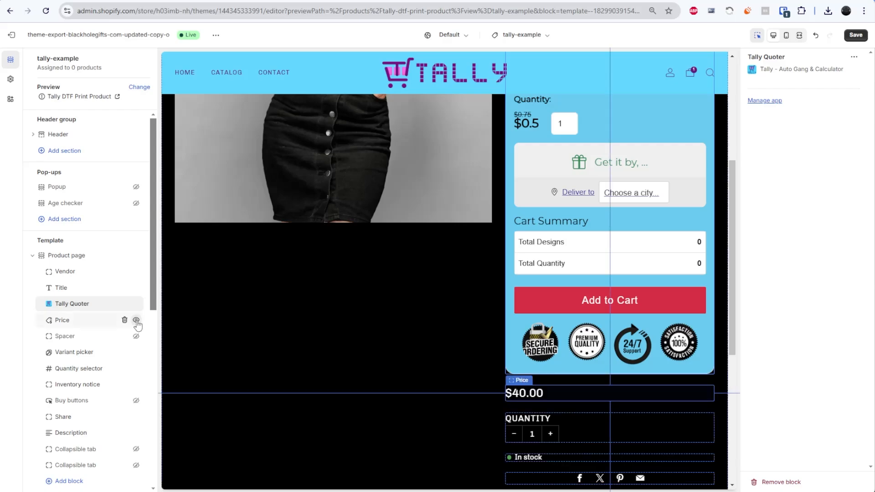
Step: Hide the Price, Variant picker, Quantity selector, Inventory notice and Vendor blocks, and save the template
{"action": "left_click", "coordinate": [136, 320]}
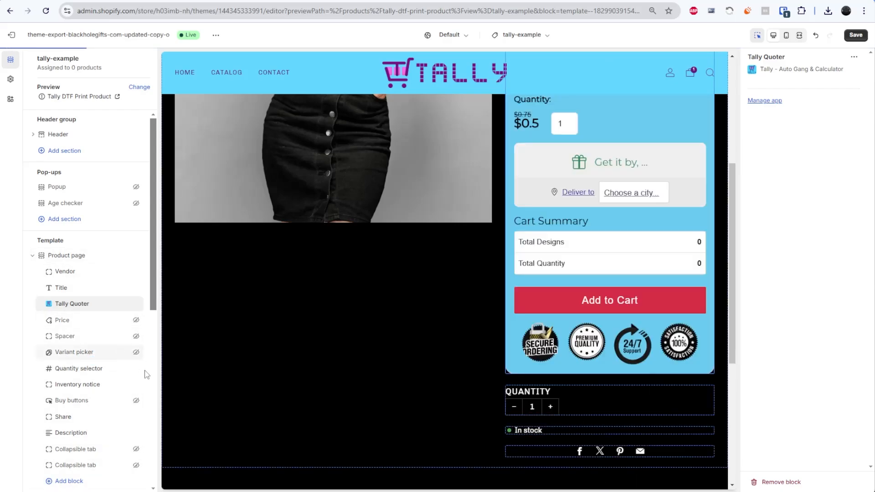
{"action": "left_click", "coordinate": [136, 368]}
{"action": "left_click", "coordinate": [136, 384]}
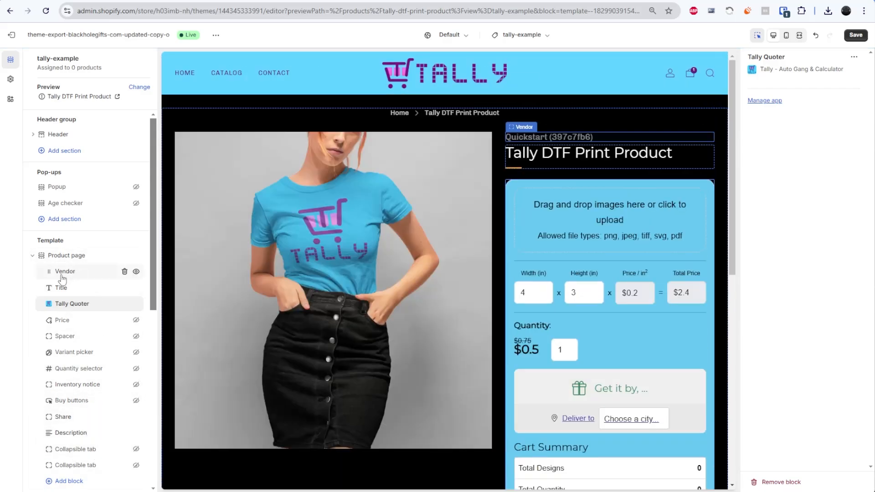
{"action": "left_click", "coordinate": [136, 272]}
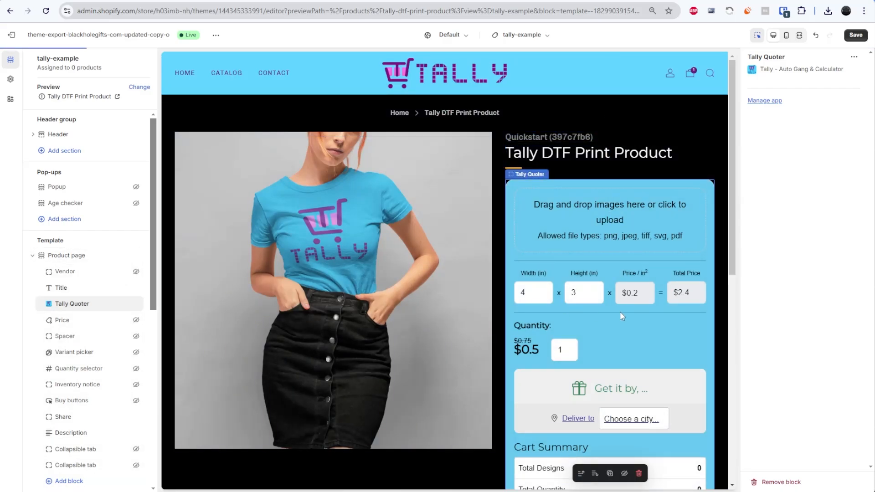
{"action": "left_click", "coordinate": [855, 36]}
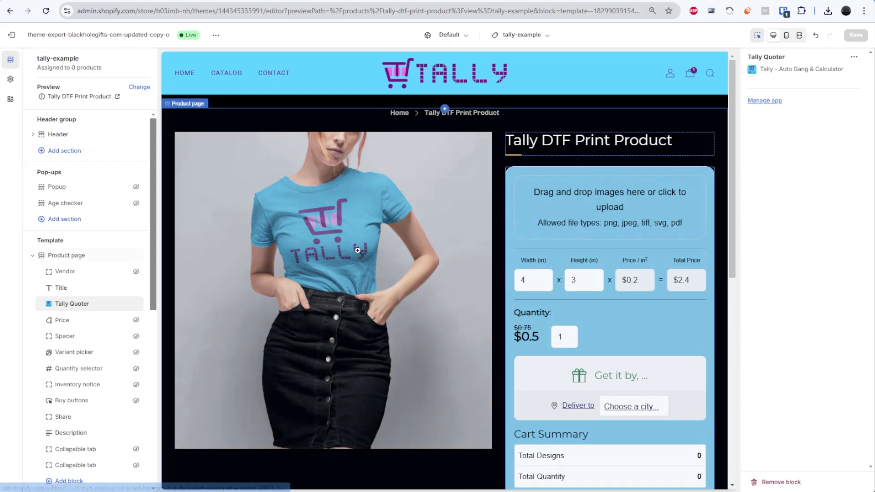
Step: Leave the theme editor, assign the tally-example theme template to the Tally DTF Print Product, and save the product
{"action": "left_click", "coordinate": [20, 38]}
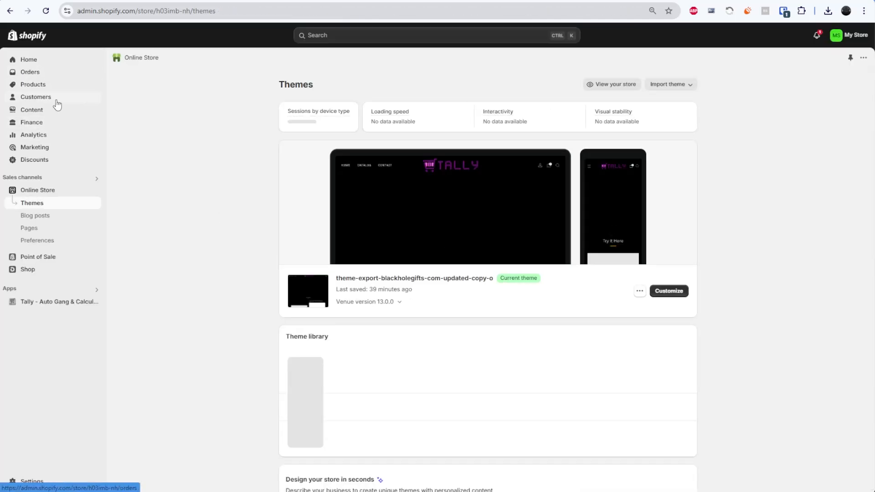
{"action": "left_click", "coordinate": [34, 84]}
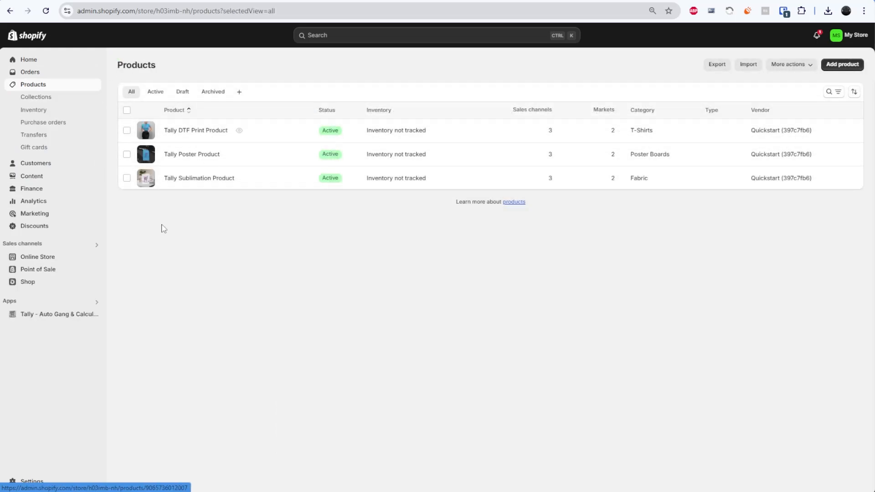
{"action": "left_click", "coordinate": [195, 131]}
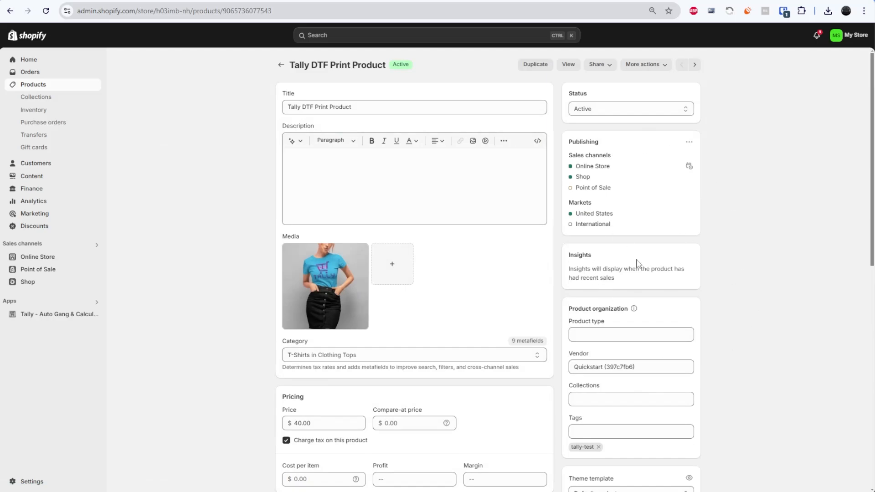
{"action": "scroll", "coordinate": [455, 203], "scroll_direction": "down", "scroll_amount": 3}
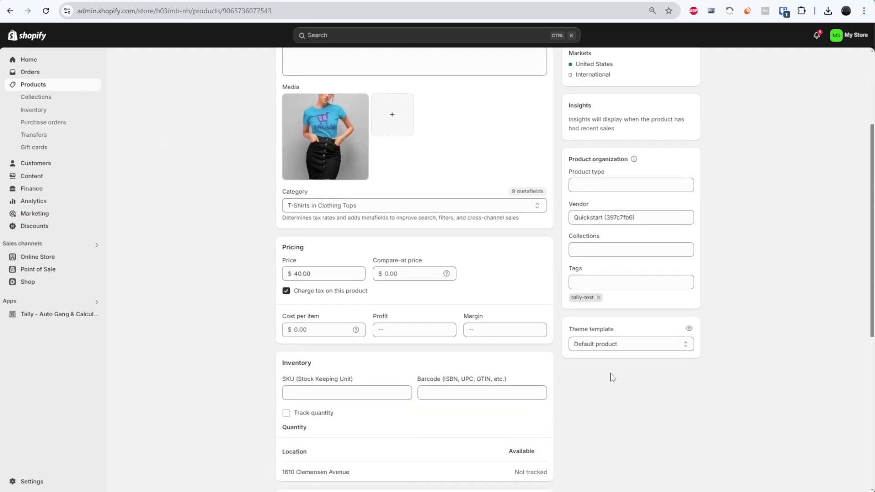
{"action": "left_click", "coordinate": [596, 349]}
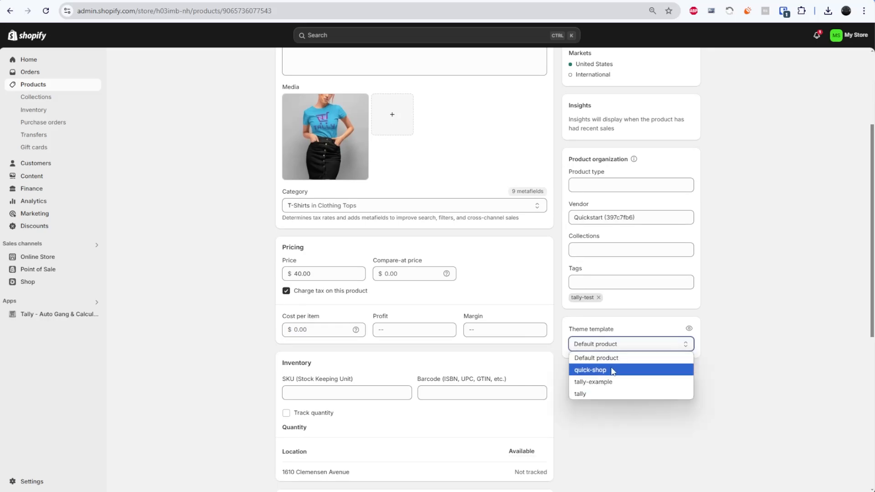
{"action": "left_click", "coordinate": [587, 387]}
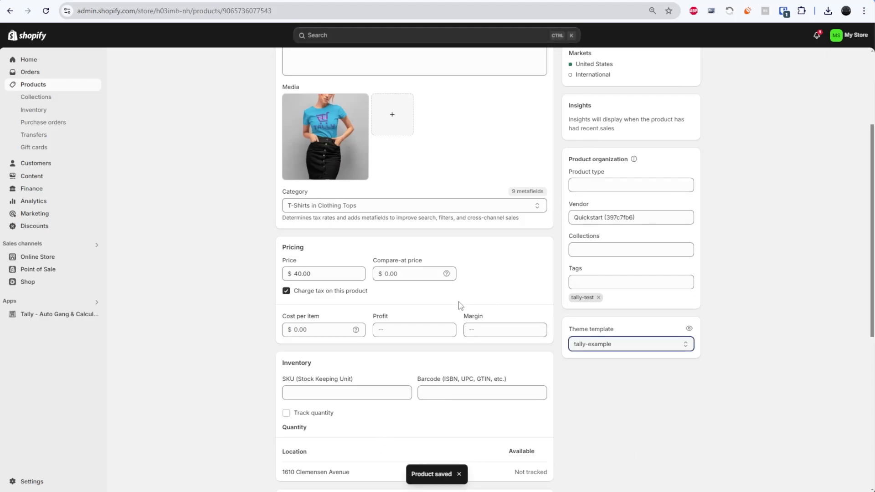
{"action": "scroll", "coordinate": [474, 319], "scroll_direction": "down", "scroll_amount": 3}
{"action": "scroll", "coordinate": [485, 301], "scroll_direction": "up", "scroll_amount": 6}
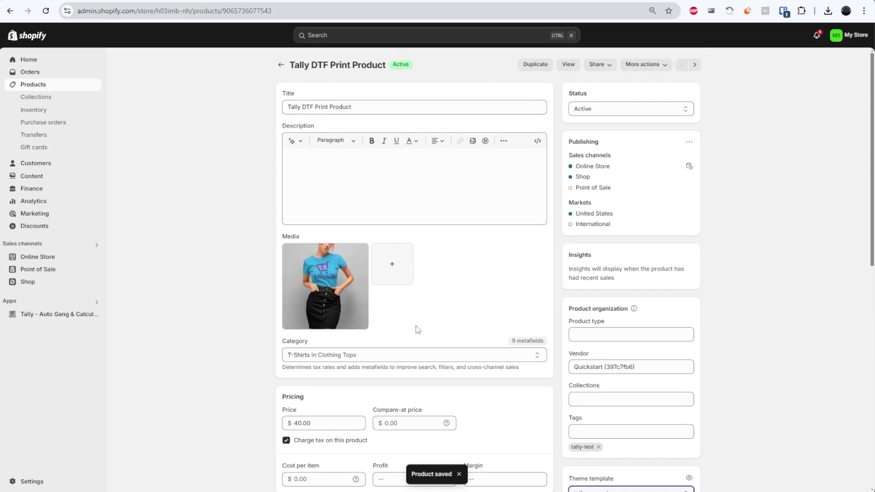